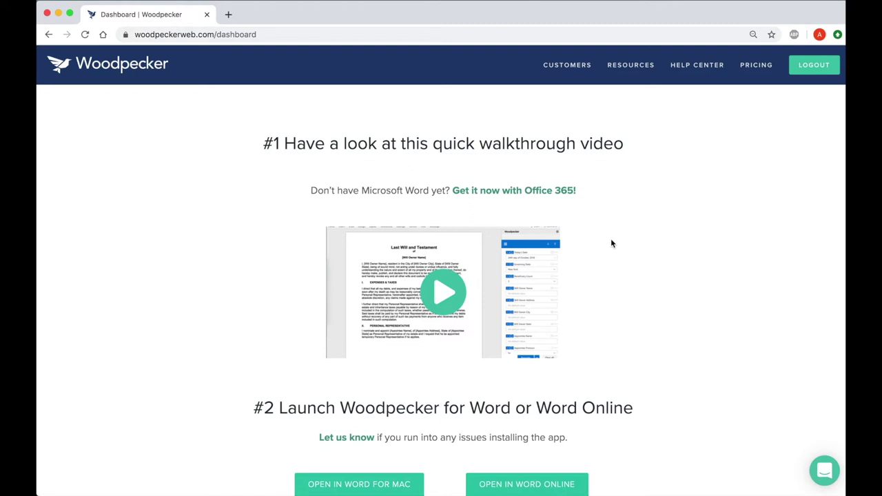
- Launch the Woodpecker add-in in Word for Mac from the dashboard
{"action": "scroll", "coordinate": [610, 242], "scroll_direction": "down", "scroll_amount": 3}
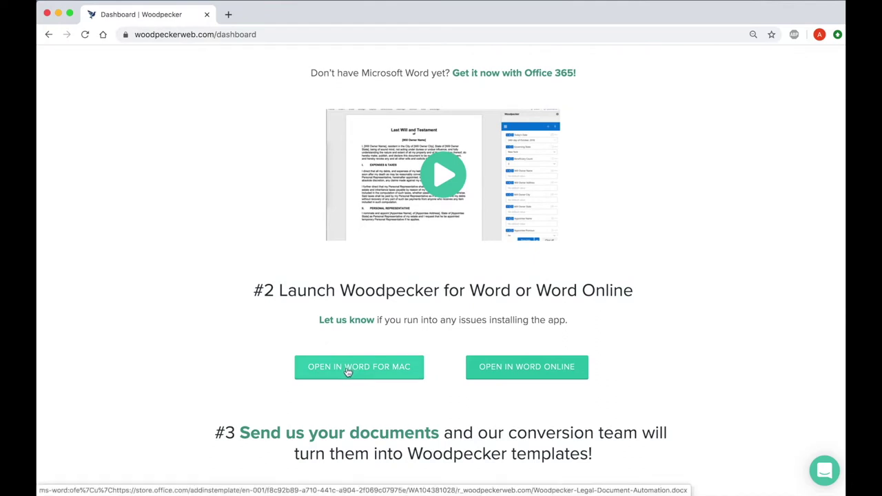
{"action": "left_click", "coordinate": [348, 373]}
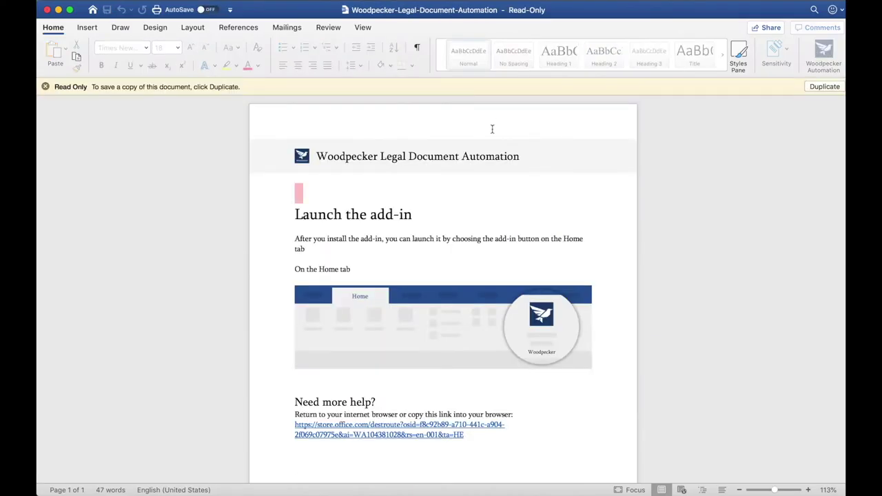
- Minimize the read-only add-in guide and open the Woodpecker Automation pane beside the blank certificate
{"action": "left_click", "coordinate": [442, 191]}
{"action": "left_click", "coordinate": [59, 11]}
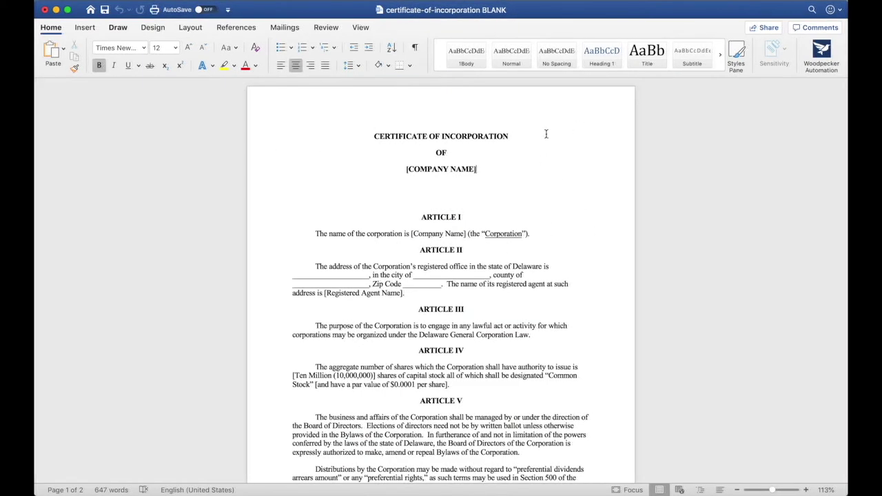
{"action": "left_click", "coordinate": [821, 52]}
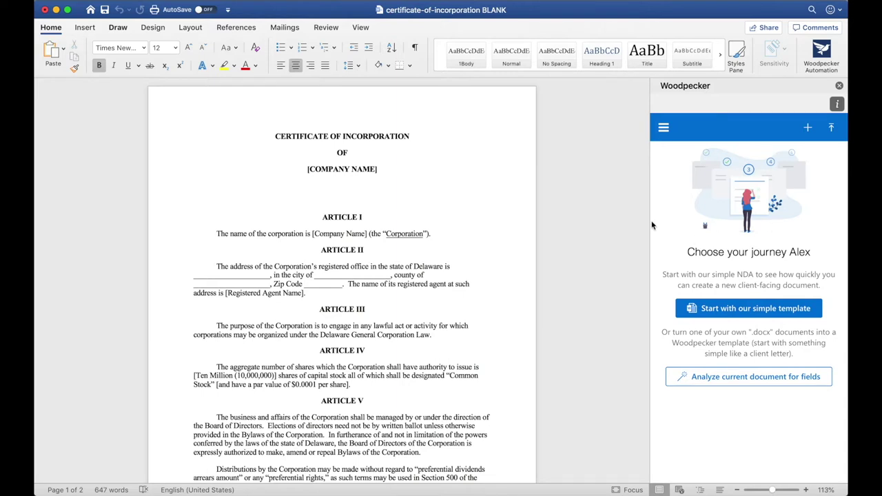
- Widen the Woodpecker pane and create a single-line text field named 'Company Name'
{"action": "left_click_drag", "start_coordinate": [650, 222], "coordinate": [610, 222]}
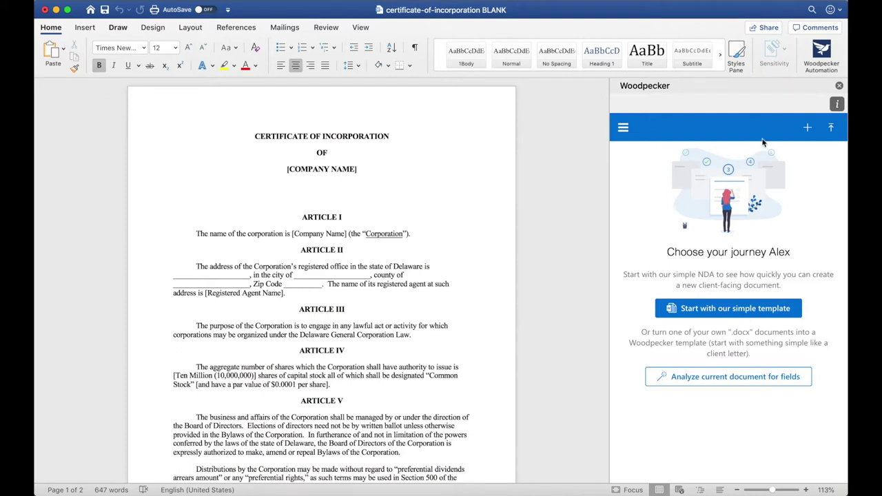
{"action": "left_click", "coordinate": [810, 134]}
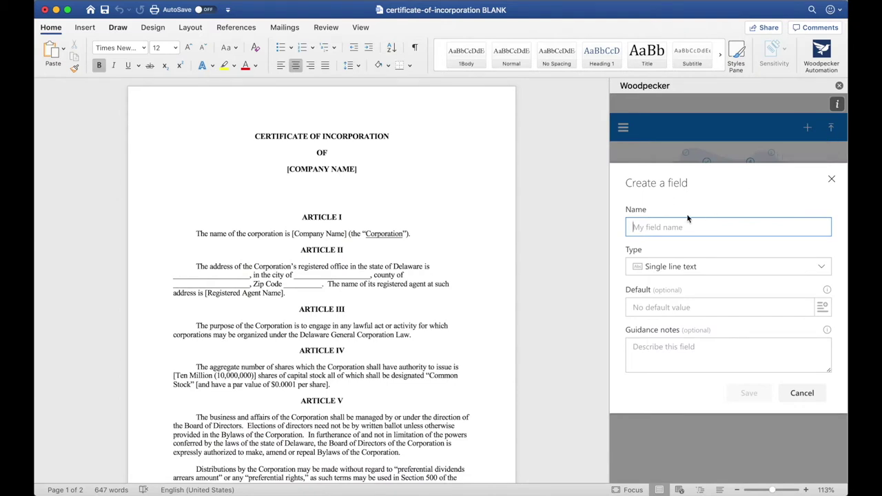
{"action": "type", "text": "Company Name"}
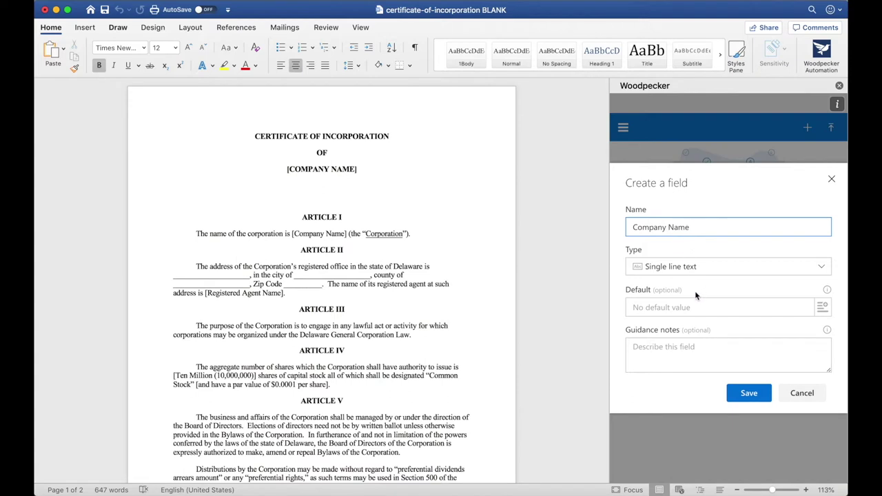
{"action": "left_click", "coordinate": [741, 397]}
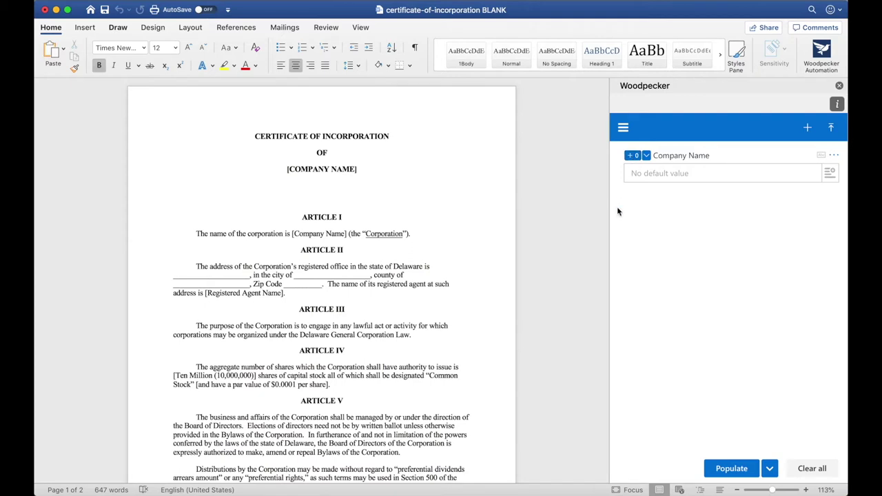
- Link the [COMPANY NAME] title placeholder to Company Name and populate it with 'ACME Corp.'
{"action": "left_click_drag", "start_coordinate": [288, 169], "coordinate": [359, 169]}
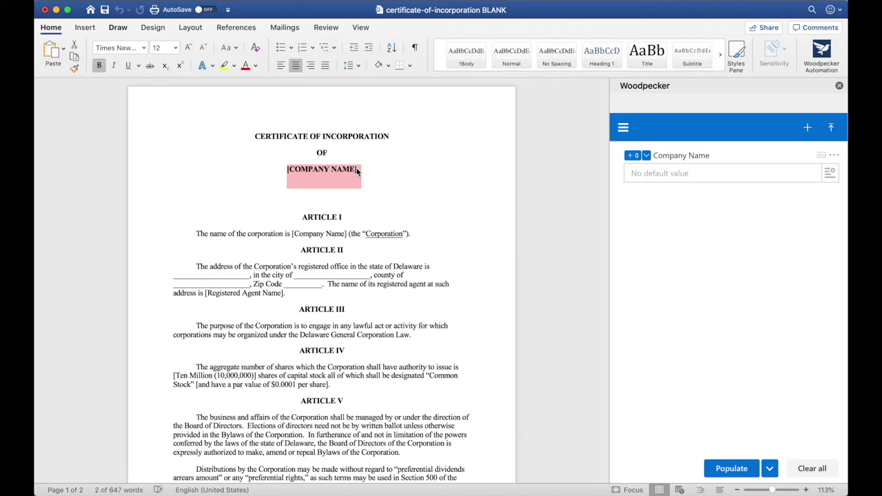
{"action": "left_click", "coordinate": [633, 157]}
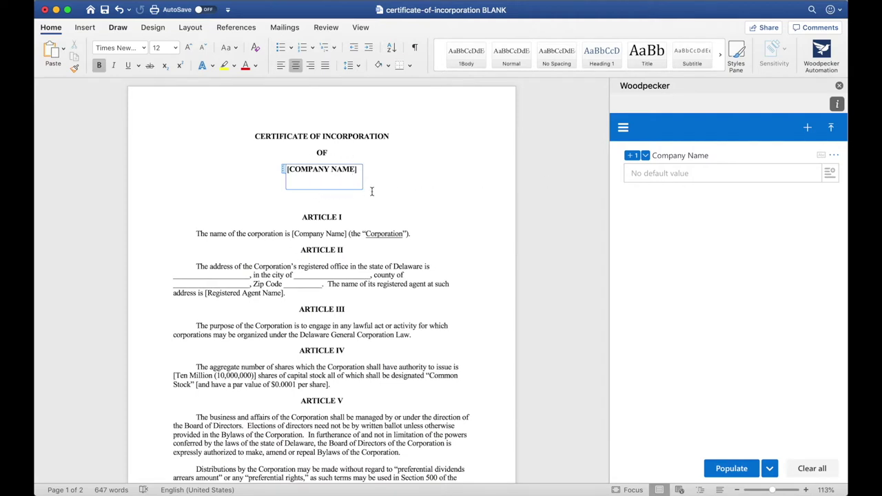
{"action": "left_click", "coordinate": [680, 174]}
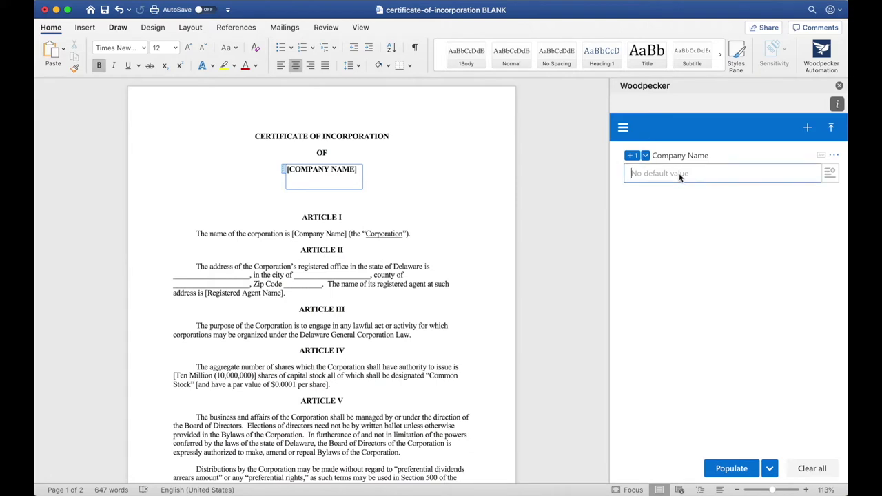
{"action": "type", "text": "ACME Corp."}
{"action": "left_click", "coordinate": [733, 469]}
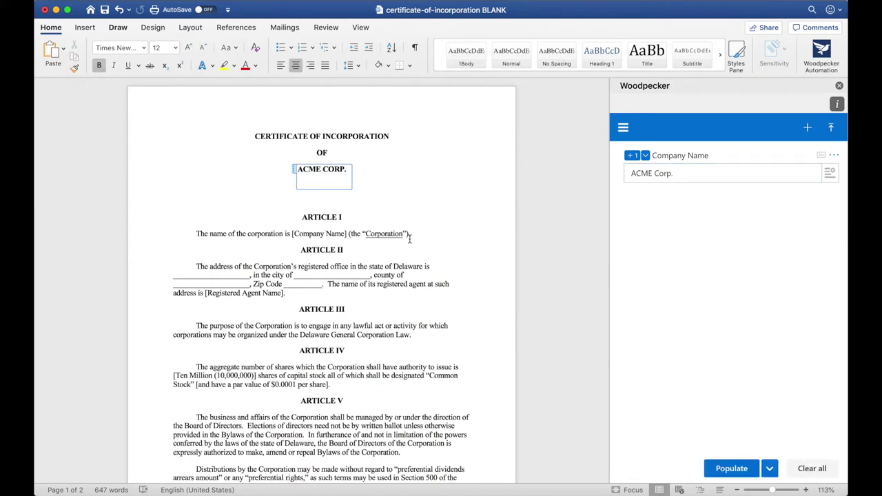
{"action": "left_click", "coordinate": [372, 203]}
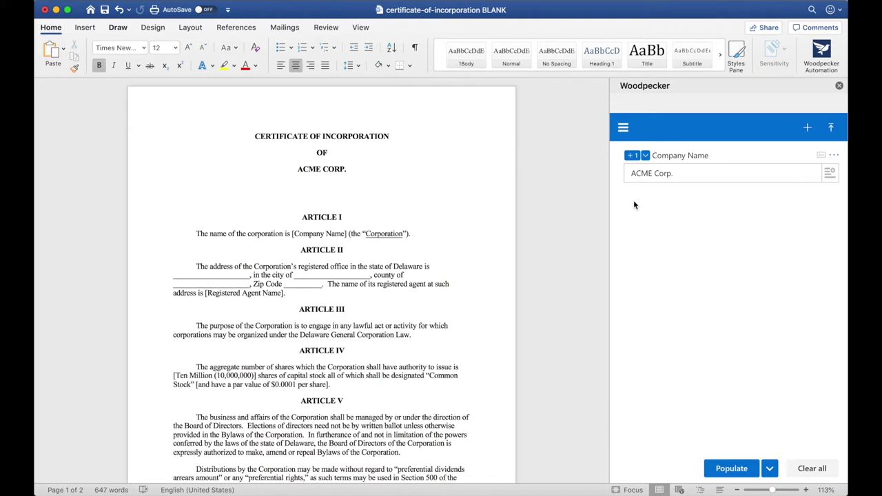
{"action": "left_click", "coordinate": [646, 155]}
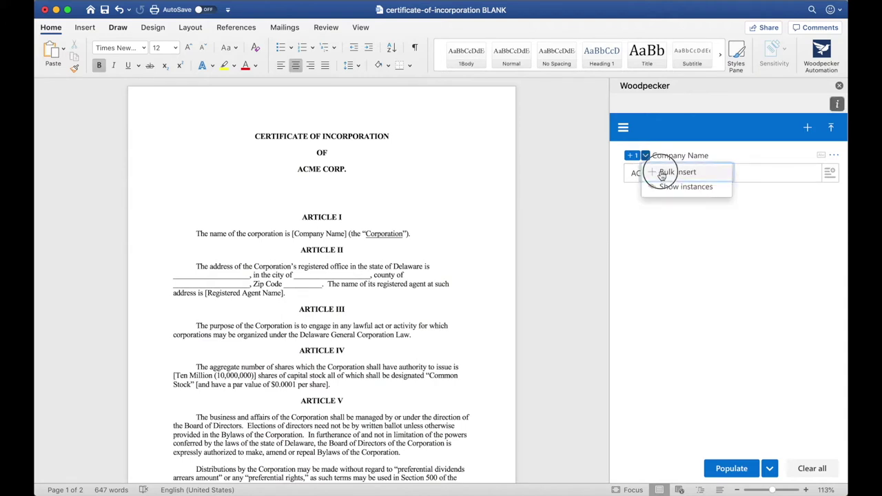
- Bulk insert the Company Name field at every '[Company Name]' occurrence
{"action": "left_click", "coordinate": [660, 172]}
{"action": "left_click", "coordinate": [662, 298]}
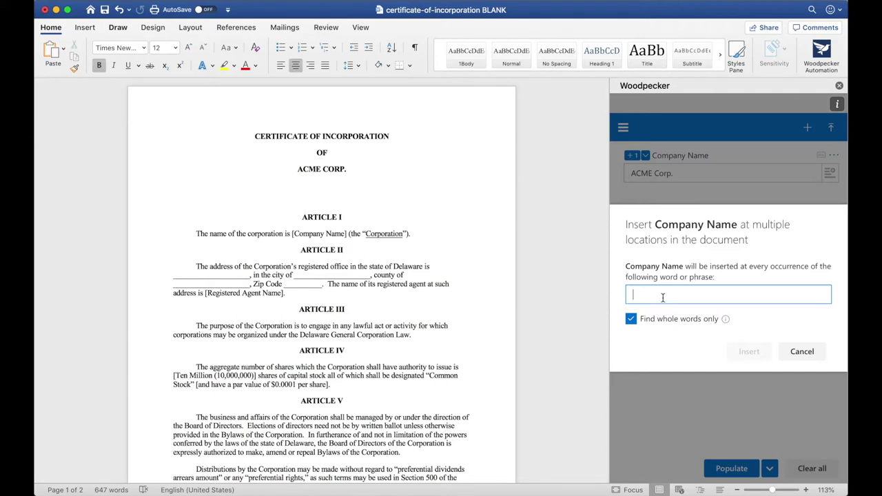
{"action": "type", "text": "[Compan"}
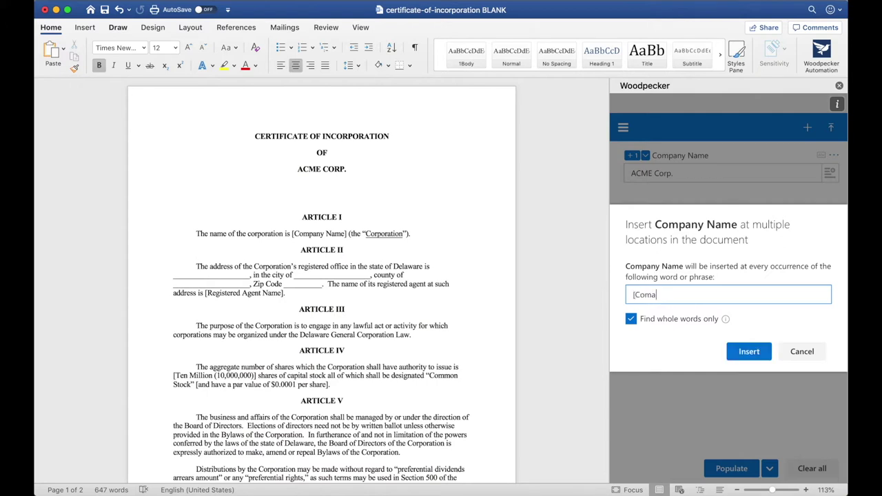
{"action": "key", "text": "BackSpace"}
{"action": "key", "text": "BackSpace"}
{"action": "type", "text": "any Name"}
{"action": "left_click", "coordinate": [741, 354]}
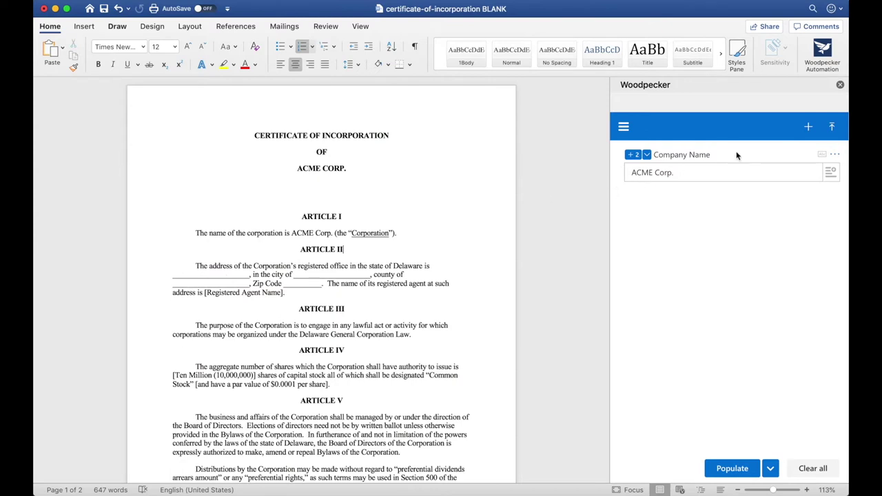
- Create a Company Address field and insert it into Article II's registered-address blank
{"action": "left_click", "coordinate": [809, 127]}
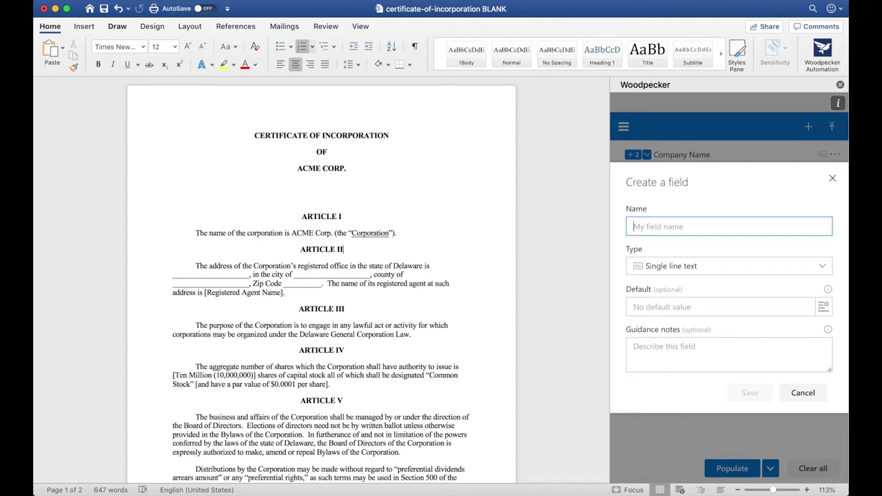
{"action": "type", "text": "Company Address"}
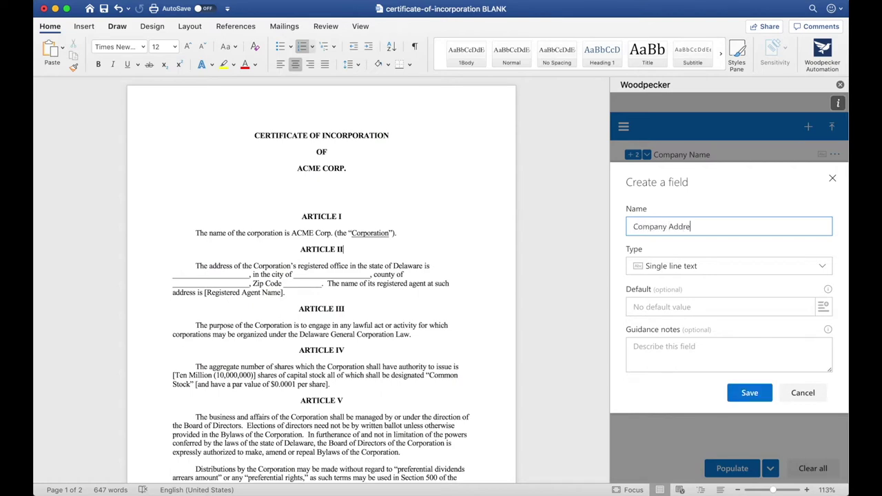
{"action": "left_click", "coordinate": [736, 394]}
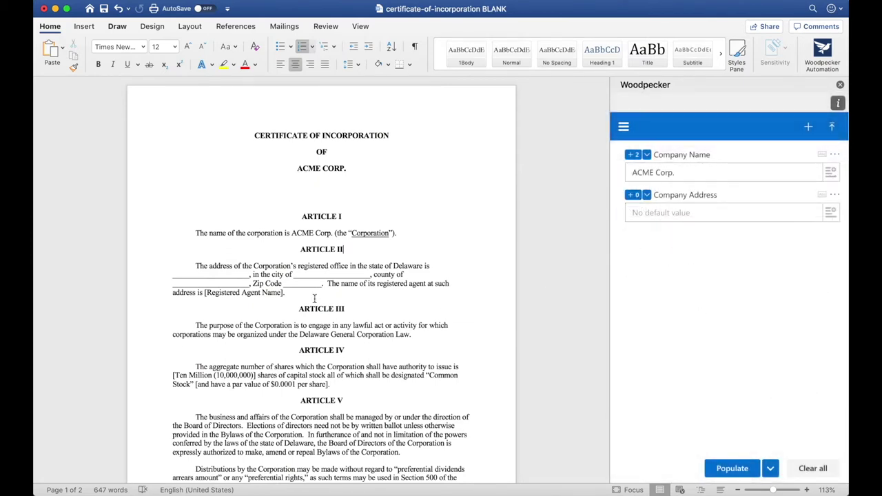
{"action": "left_click_drag", "start_coordinate": [173, 274], "coordinate": [250, 275]}
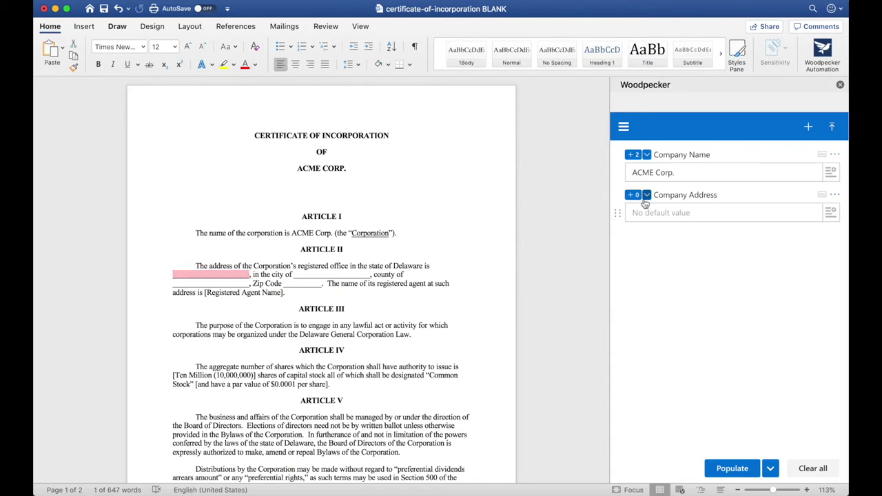
{"action": "left_click", "coordinate": [633, 194]}
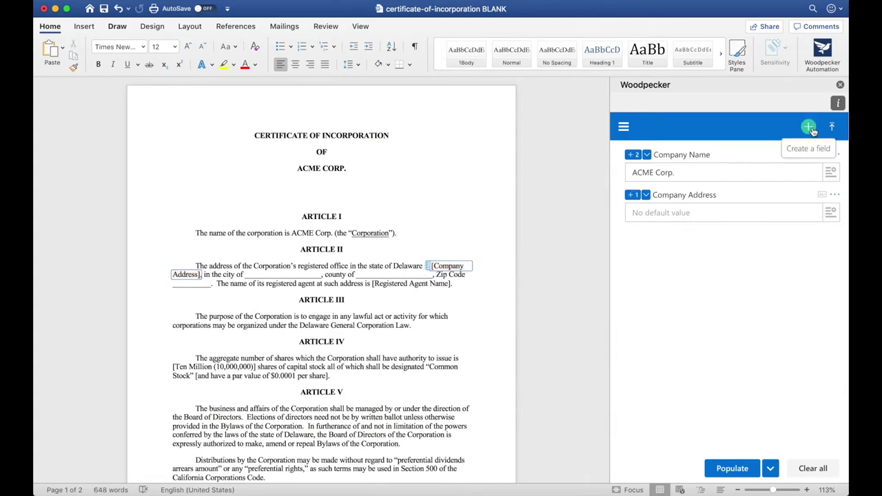
- Create a Company City field and insert it into the blank after 'in the city of'
{"action": "left_click", "coordinate": [810, 128]}
{"action": "type", "text": "Company "}
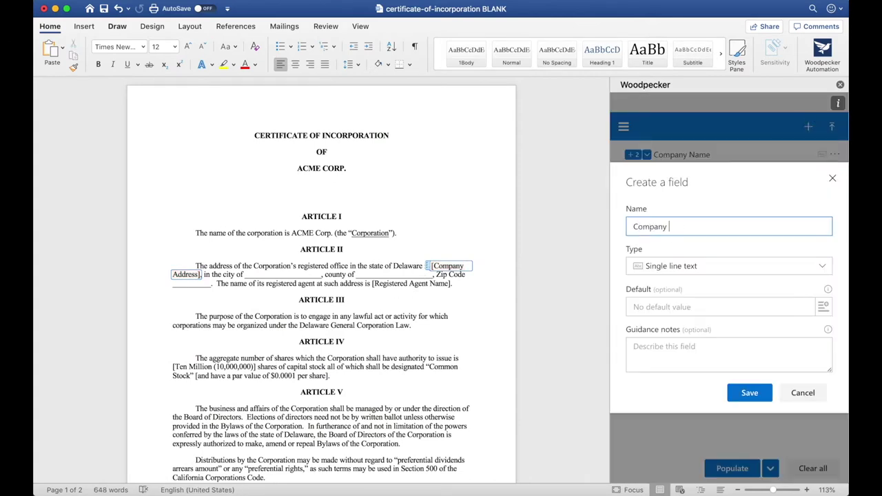
{"action": "type", "text": "City"}
{"action": "left_click", "coordinate": [748, 395]}
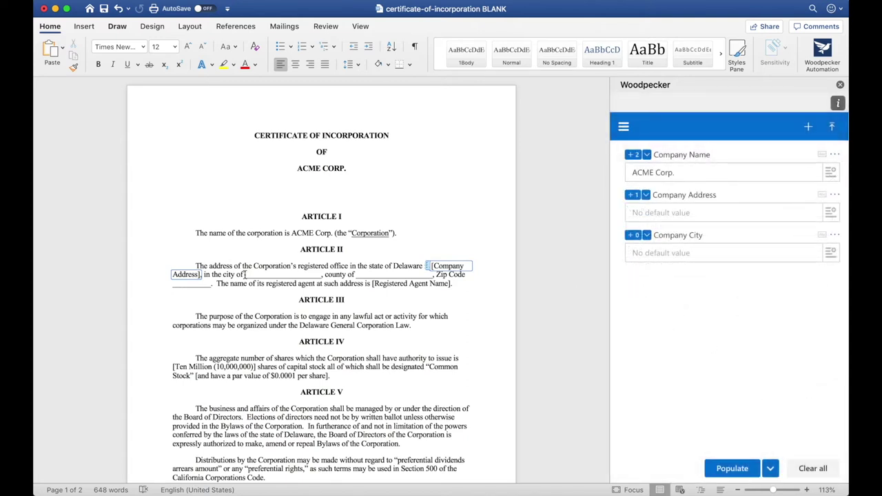
{"action": "left_click_drag", "start_coordinate": [244, 275], "coordinate": [318, 275]}
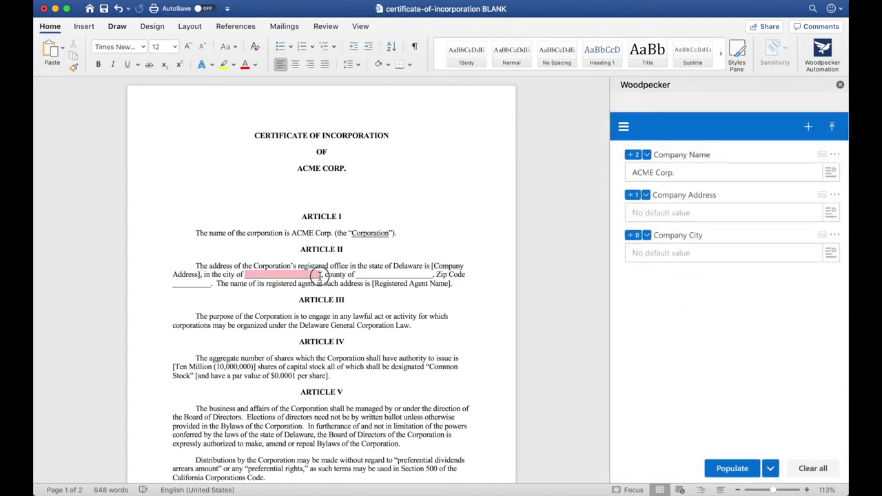
{"action": "left_click", "coordinate": [635, 235]}
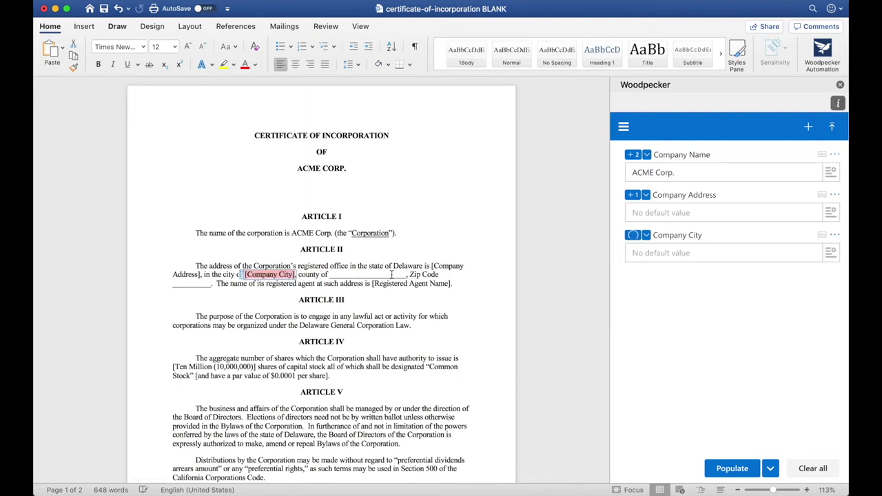
- Create a Company County field and insert it into the blank after 'county of'
{"action": "left_click", "coordinate": [811, 129]}
{"action": "type", "text": "Cm"}
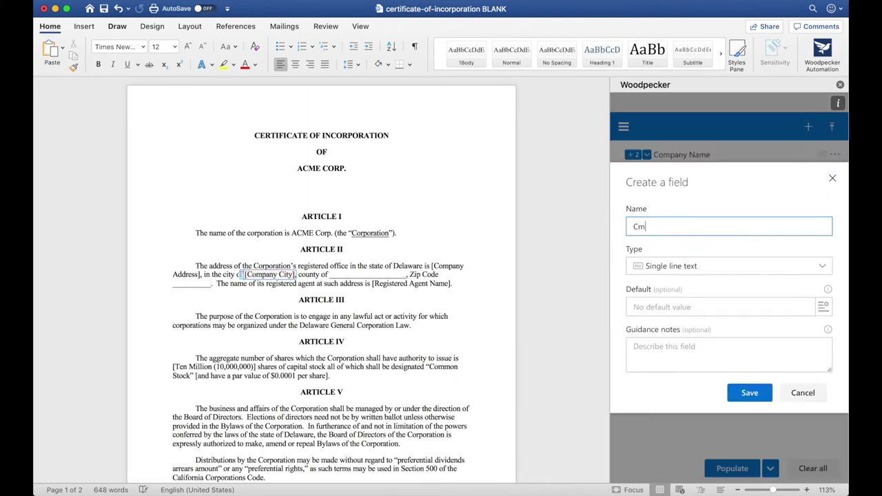
{"action": "type", "text": "ompany County"}
{"action": "left_click", "coordinate": [750, 393]}
{"action": "left_click_drag", "start_coordinate": [330, 275], "coordinate": [407, 276]}
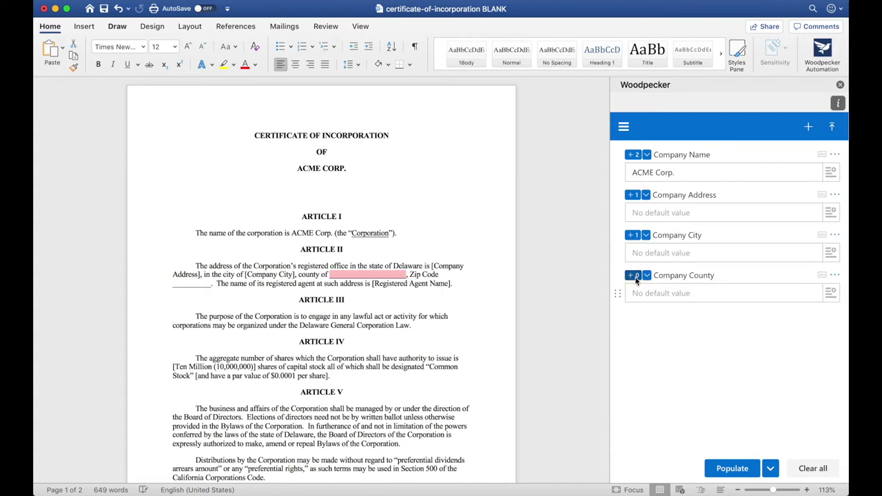
{"action": "left_click", "coordinate": [635, 277]}
- Create a Company Zip Code field and insert it into the blank after 'Zip Code'
{"action": "left_click", "coordinate": [809, 128]}
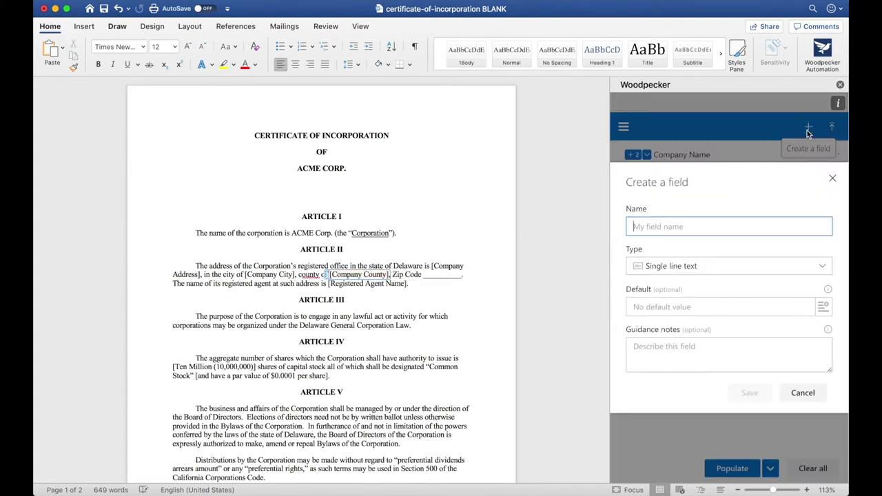
{"action": "type", "text": "Company Zip cod"}
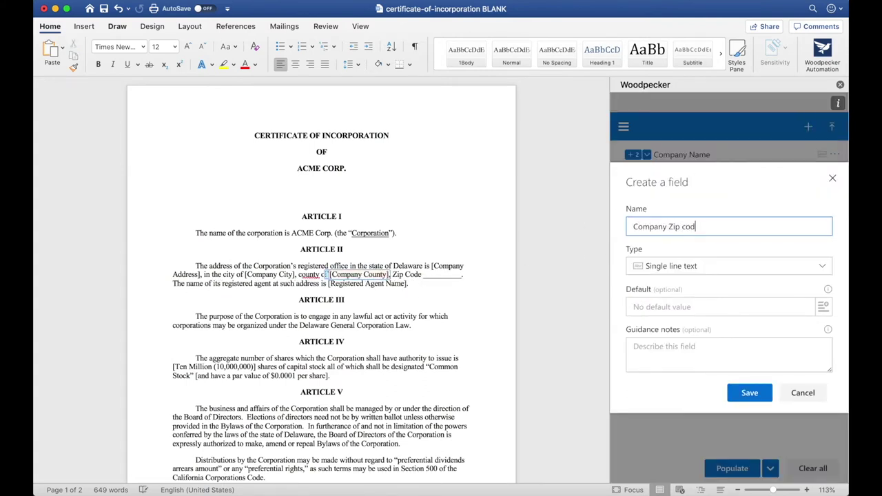
{"action": "type", "text": "e"}
{"action": "key", "text": "BackSpace"}
{"action": "key", "text": "BackSpace"}
{"action": "key", "text": "BackSpace"}
{"action": "key", "text": "BackSpace"}
{"action": "type", "text": "Code"}
{"action": "left_click", "coordinate": [750, 393]}
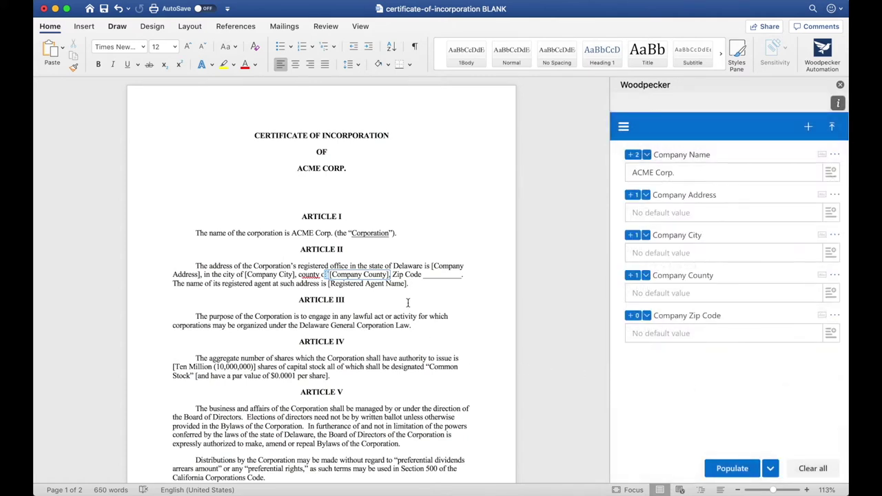
{"action": "mouse_move", "coordinate": [422, 275]}
{"action": "left_mouse_down"}
{"action": "mouse_move", "coordinate": [466, 277]}
{"action": "mouse_move", "coordinate": [431, 276]}
{"action": "left_mouse_up"}
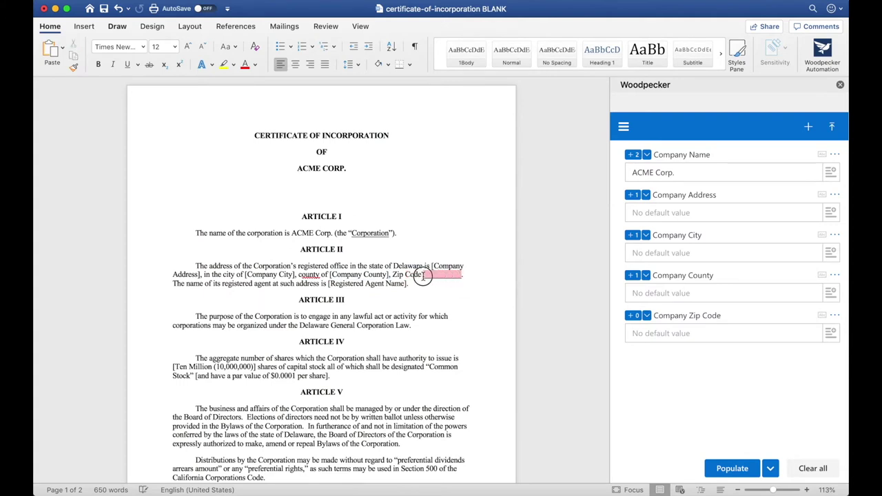
{"action": "left_click", "coordinate": [632, 316]}
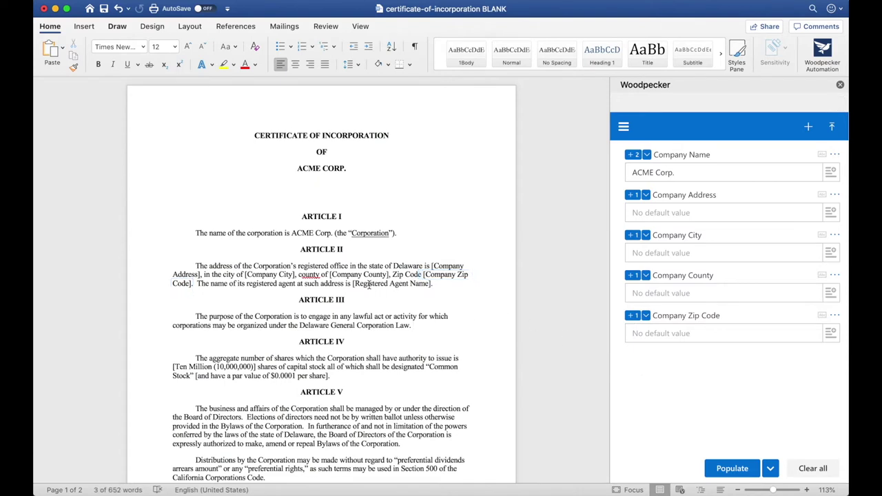
{"action": "left_click_drag", "start_coordinate": [353, 284], "coordinate": [427, 284]}
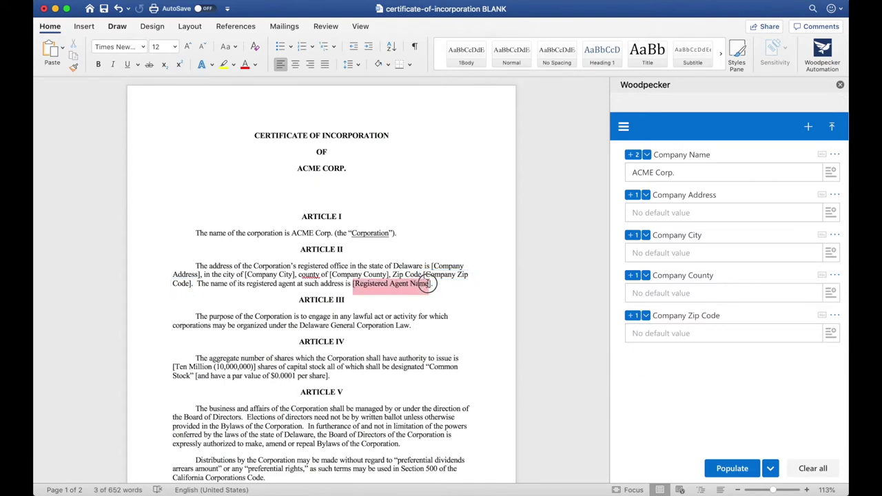
{"action": "left_click", "coordinate": [443, 286]}
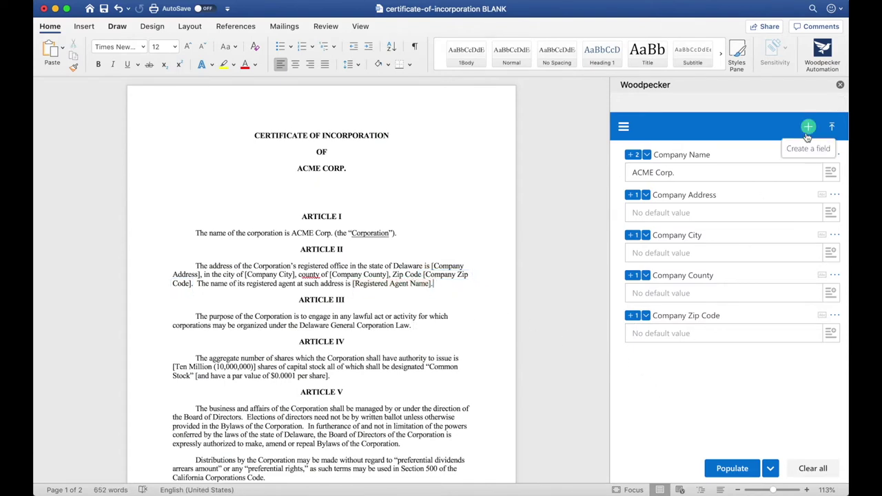
- Create a Registered Agent Name field and bulk insert it at every '[Registered Agent Name]'
{"action": "left_click", "coordinate": [808, 133]}
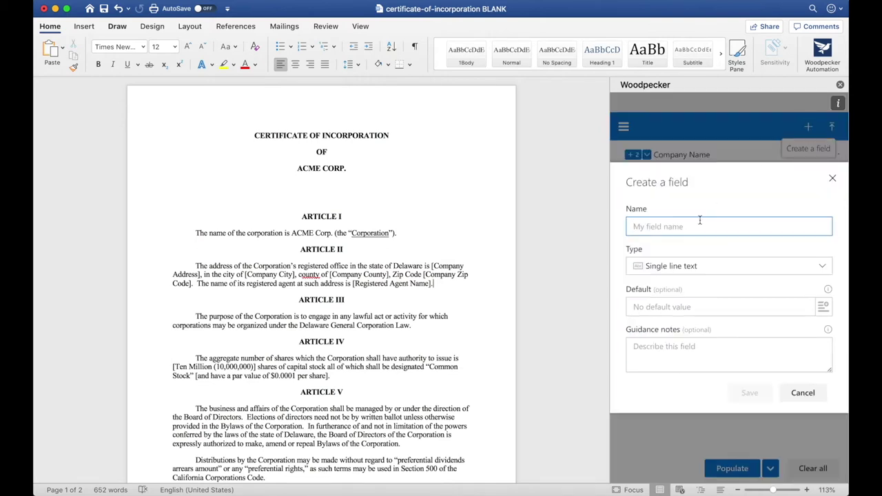
{"action": "type", "text": "Regi"}
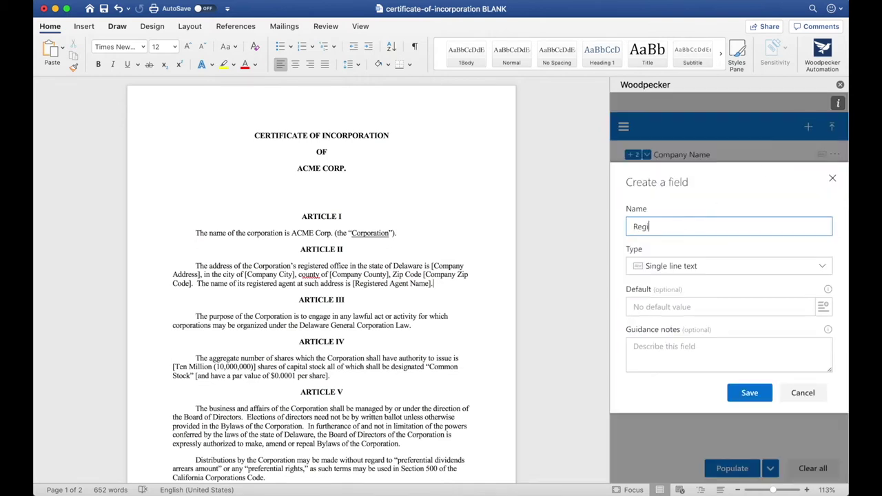
{"action": "type", "text": "stered"}
{"action": "key", "text": "BackSpace"}
{"action": "key", "text": "BackSpace"}
{"action": "type", "text": "ed Agent Name"}
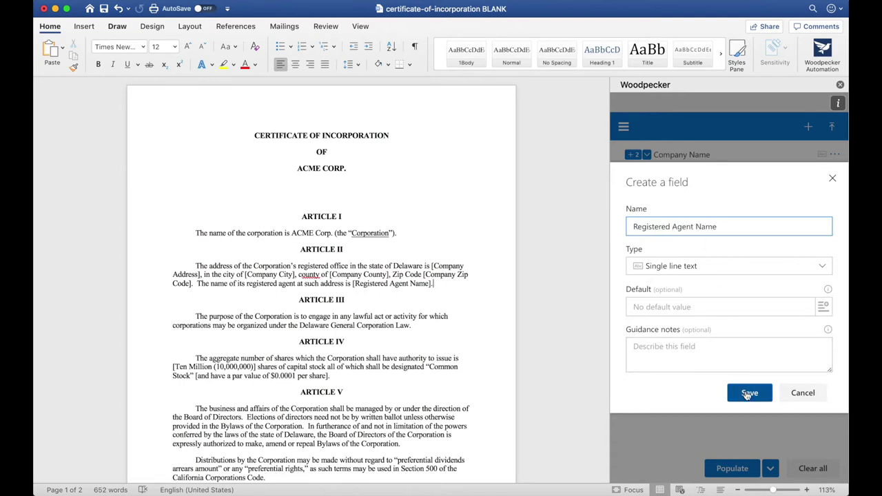
{"action": "left_click", "coordinate": [745, 392]}
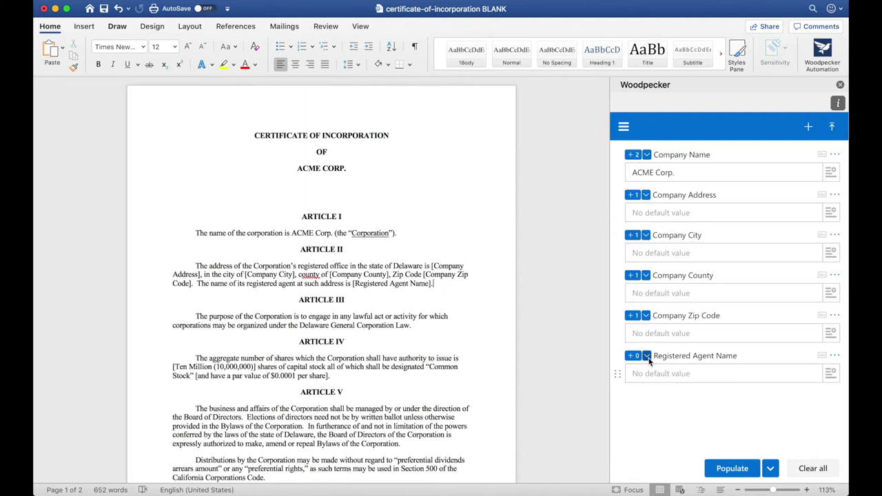
{"action": "mouse_move", "coordinate": [659, 376]}
{"action": "left_click", "coordinate": [676, 372]}
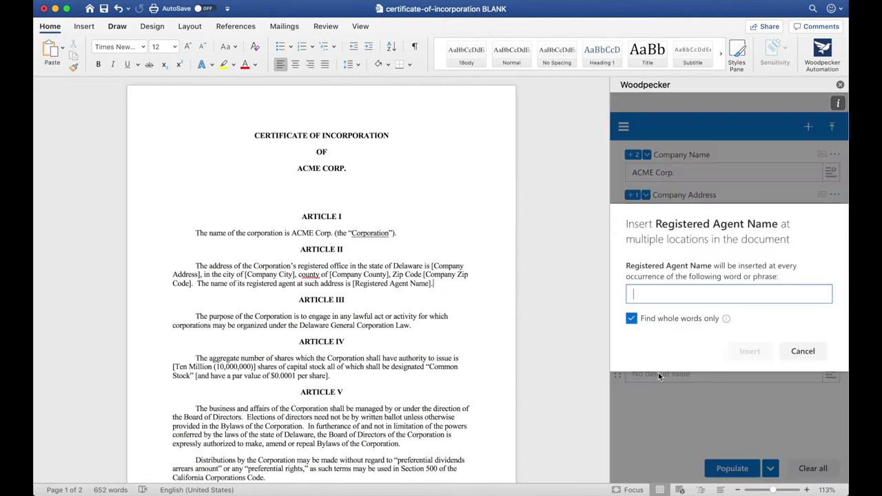
{"action": "type", "text": "[Re"}
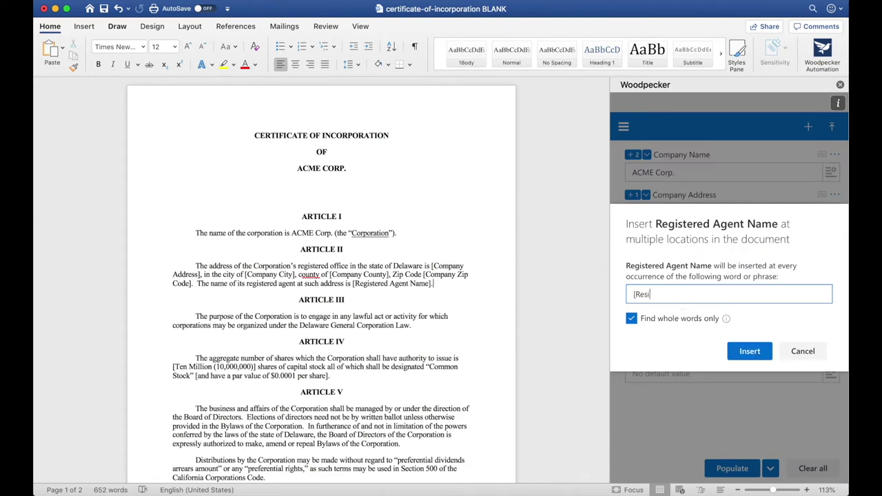
{"action": "type", "text": "gistered Agent Name"}
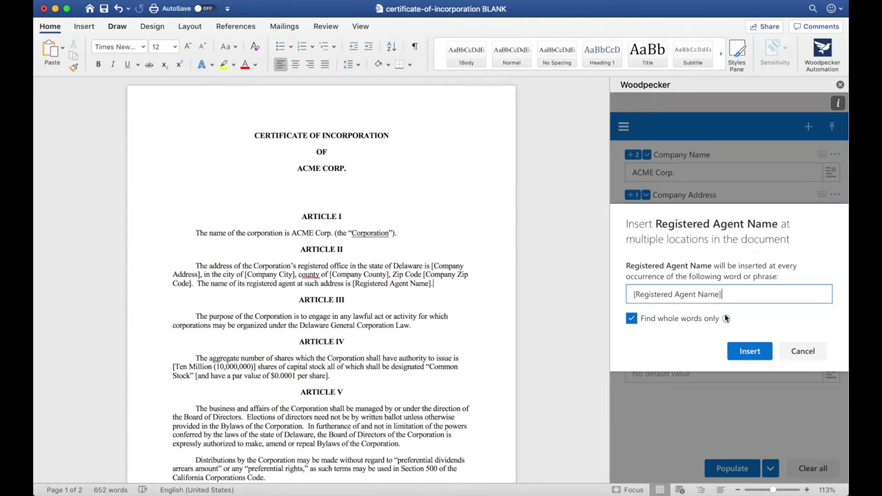
{"action": "left_click", "coordinate": [752, 359]}
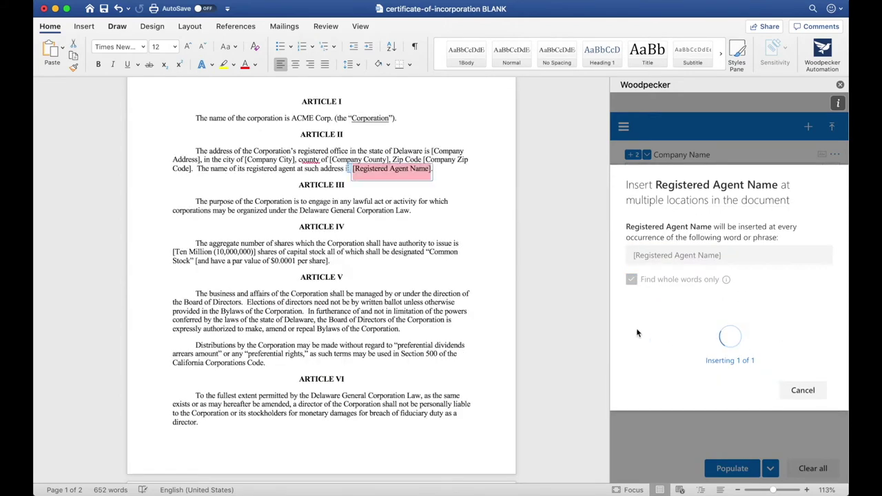
{"action": "left_click", "coordinate": [446, 178]}
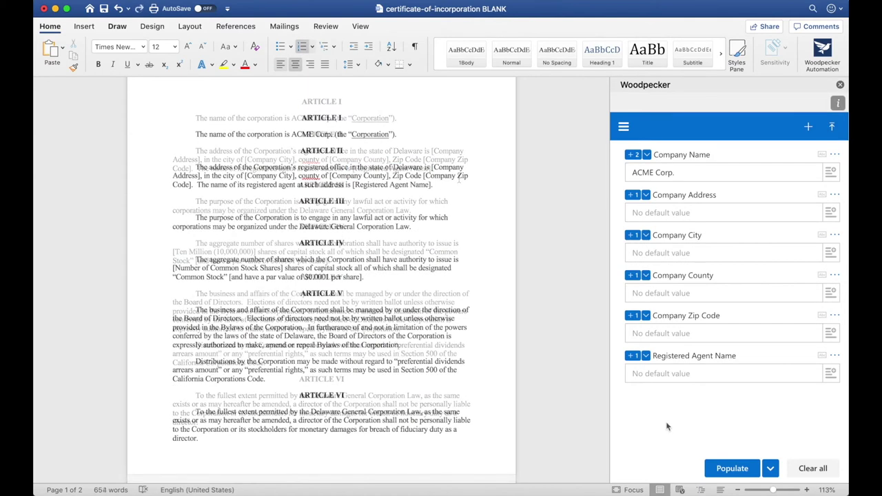
- Create Number-type field 'Number of Common Stock Shares' and link it to Article IV's share-count placeholder
{"action": "left_click", "coordinate": [808, 127]}
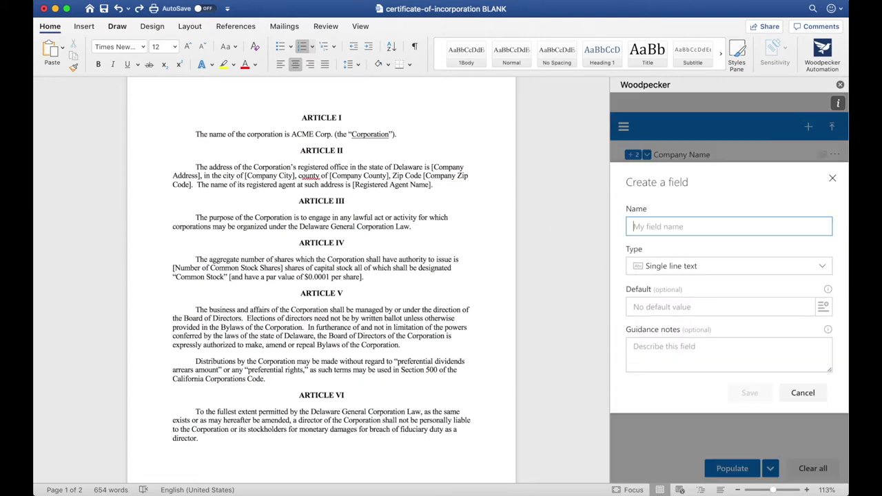
{"action": "type", "text": "Number of Comm"}
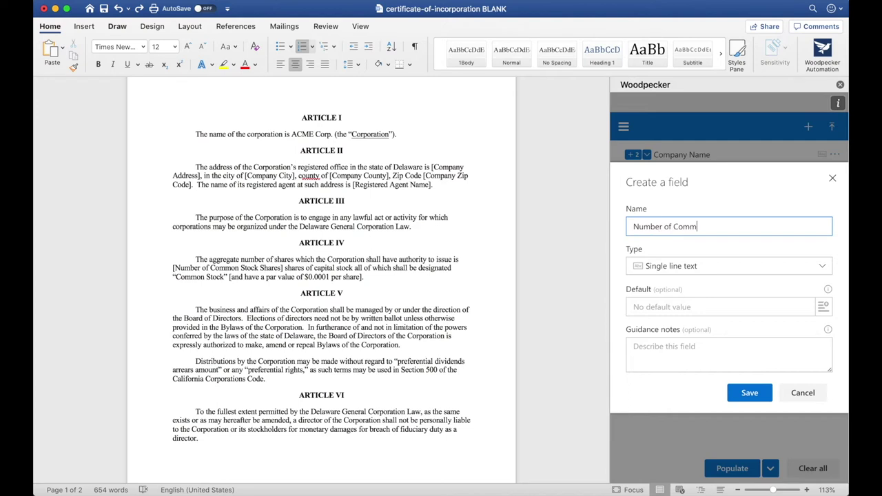
{"action": "type", "text": "on Stock Shares"}
{"action": "left_click", "coordinate": [666, 267]}
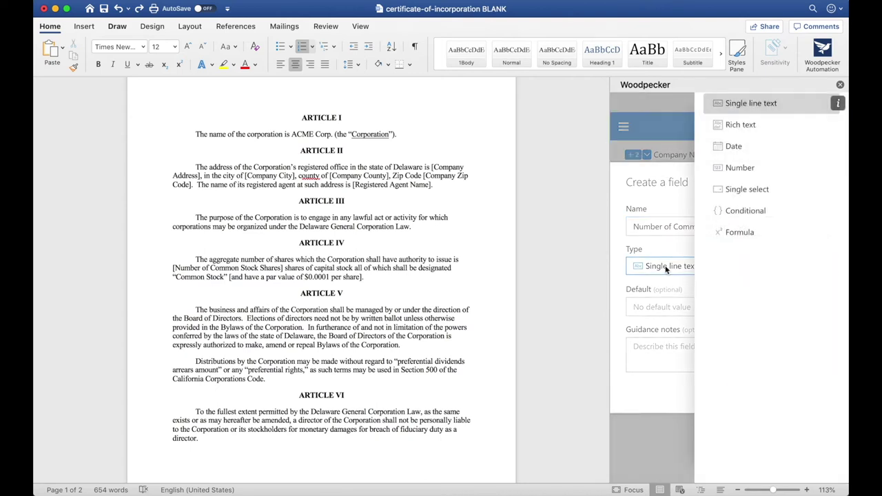
{"action": "left_click", "coordinate": [729, 169]}
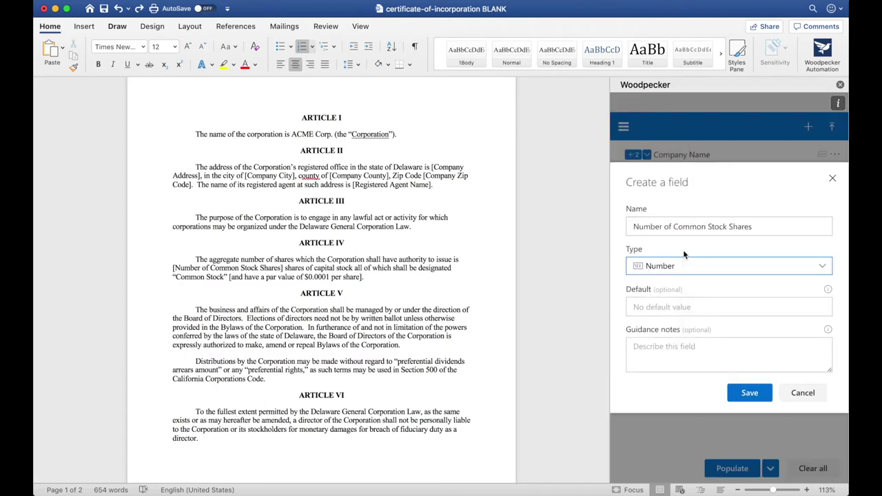
{"action": "left_click", "coordinate": [745, 394]}
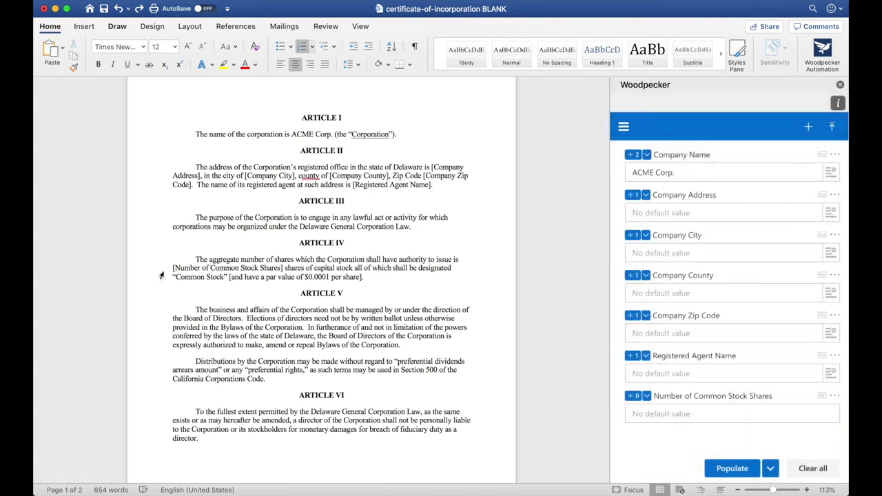
{"action": "left_click_drag", "start_coordinate": [173, 268], "coordinate": [283, 267]}
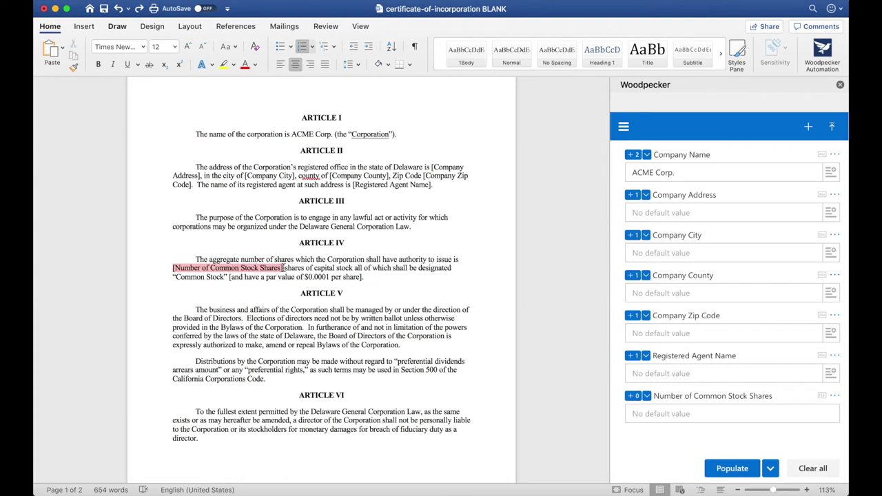
{"action": "left_click", "coordinate": [630, 398]}
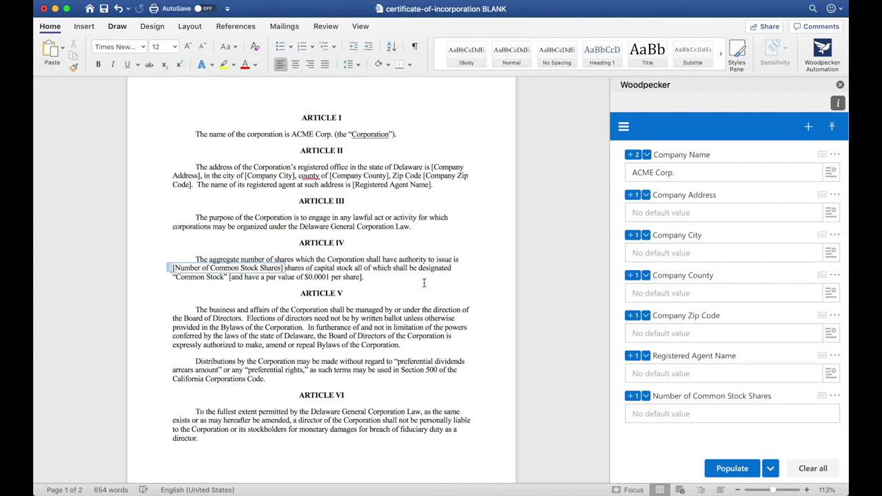
{"action": "left_click", "coordinate": [808, 127]}
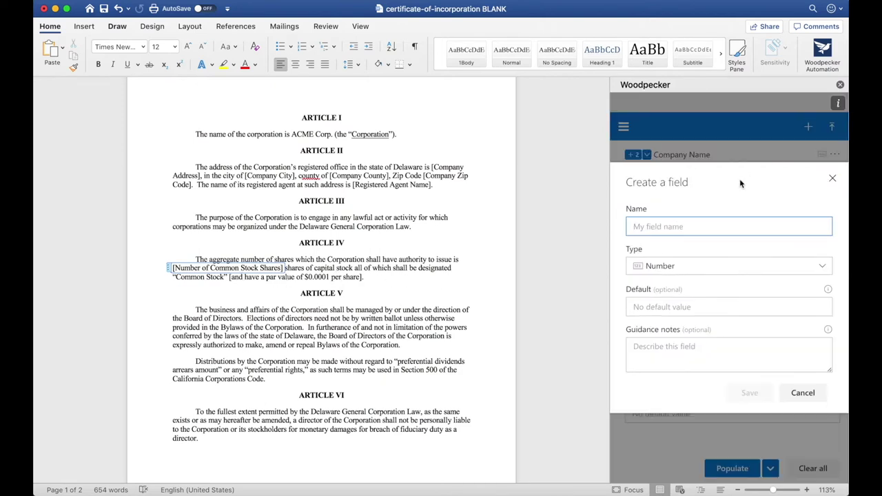
- Create a Par Value field and insert it in place of Article IV's $0.0001
{"action": "type", "text": "Par Value"}
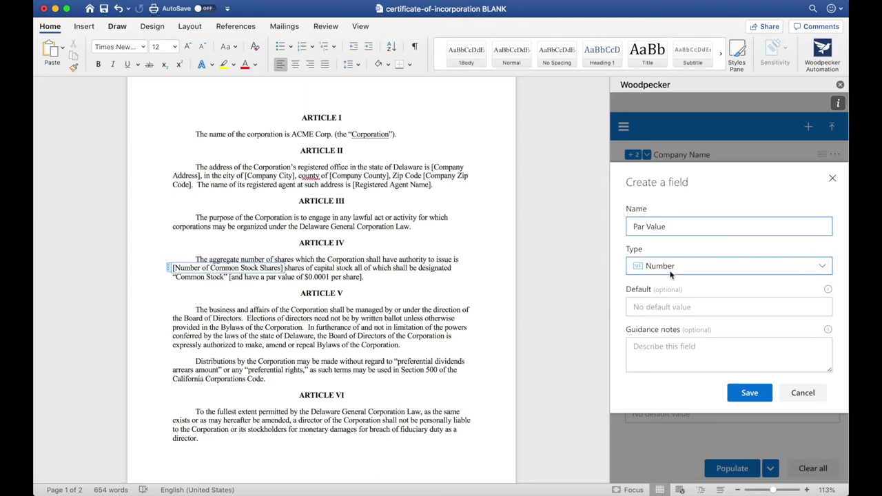
{"action": "left_click", "coordinate": [741, 394]}
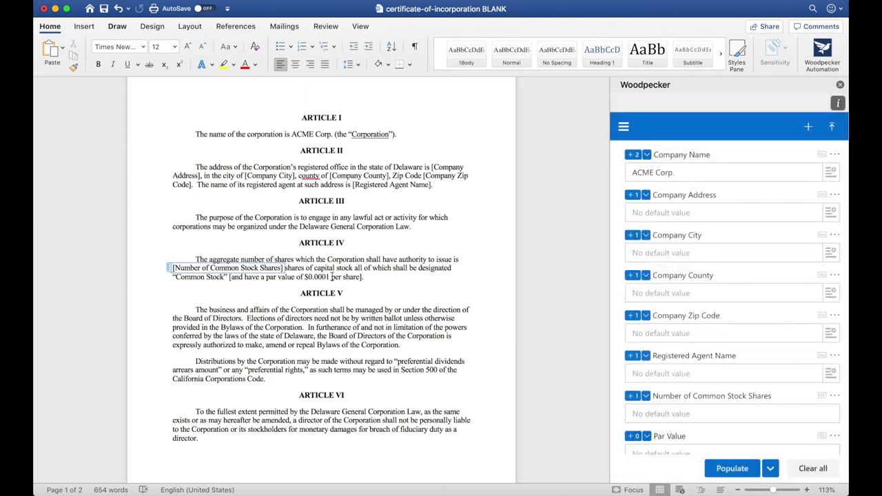
{"action": "left_click", "coordinate": [312, 277]}
{"action": "left_click_drag", "start_coordinate": [308, 277], "coordinate": [322, 281]}
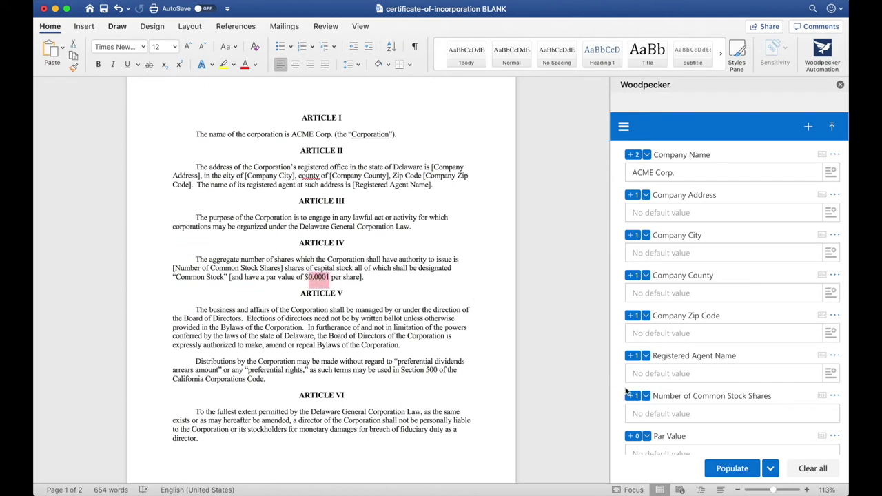
{"action": "scroll", "coordinate": [638, 400], "scroll_direction": "down", "scroll_amount": 1}
{"action": "left_click", "coordinate": [633, 400]}
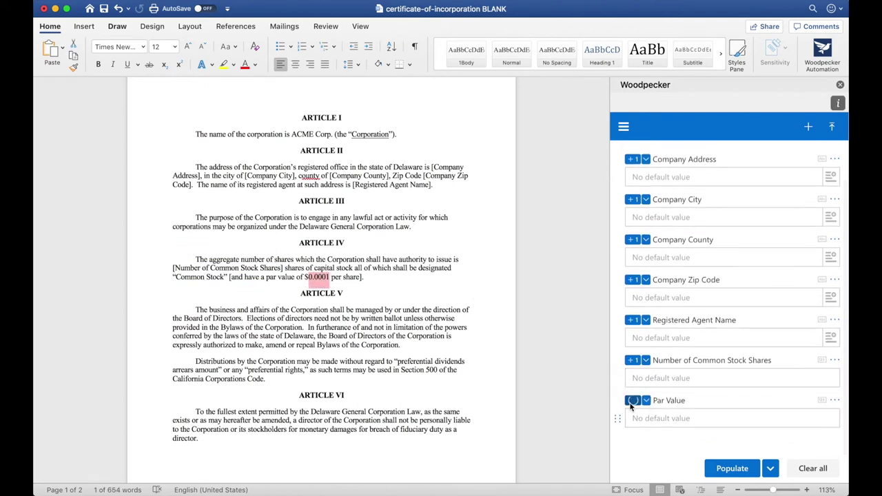
{"action": "left_click", "coordinate": [376, 278]}
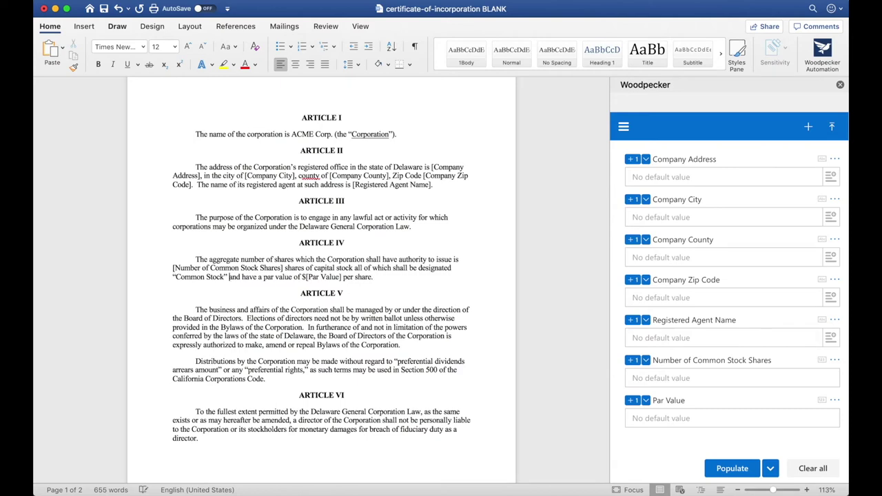
- Scroll down to bring Article VIII on page 2 into view
{"action": "scroll", "coordinate": [413, 296], "scroll_direction": "down", "scroll_amount": 5}
{"action": "scroll", "coordinate": [495, 311], "scroll_direction": "down", "scroll_amount": 10}
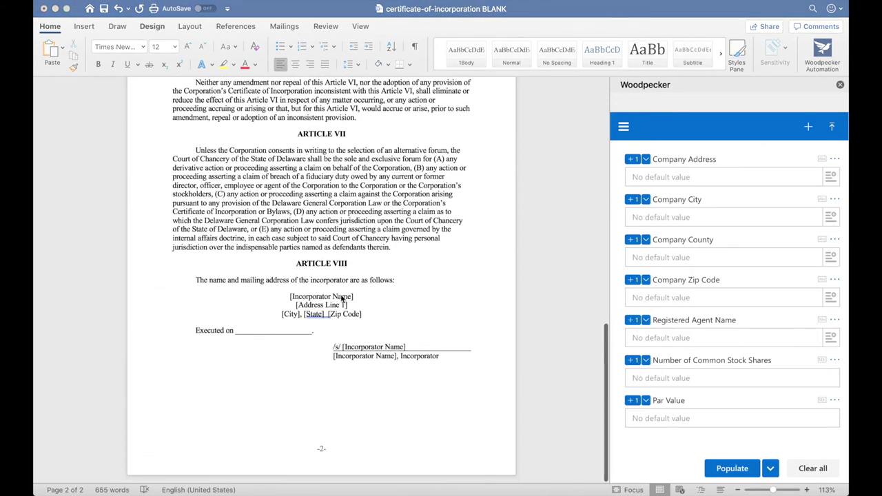
{"action": "scroll", "coordinate": [403, 303], "scroll_direction": "down", "scroll_amount": 1}
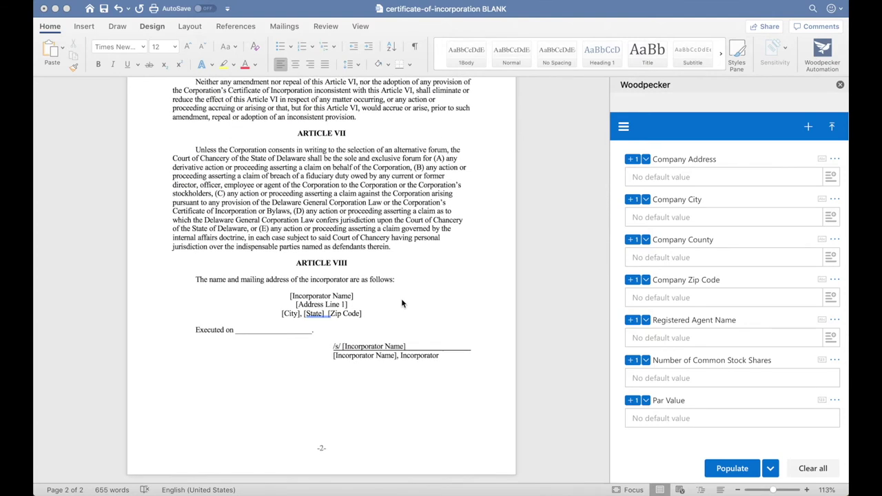
{"action": "left_click", "coordinate": [810, 128]}
- Create a single-line text Woodpecker field named Incorporator Name
{"action": "type", "text": "Incorporat"}
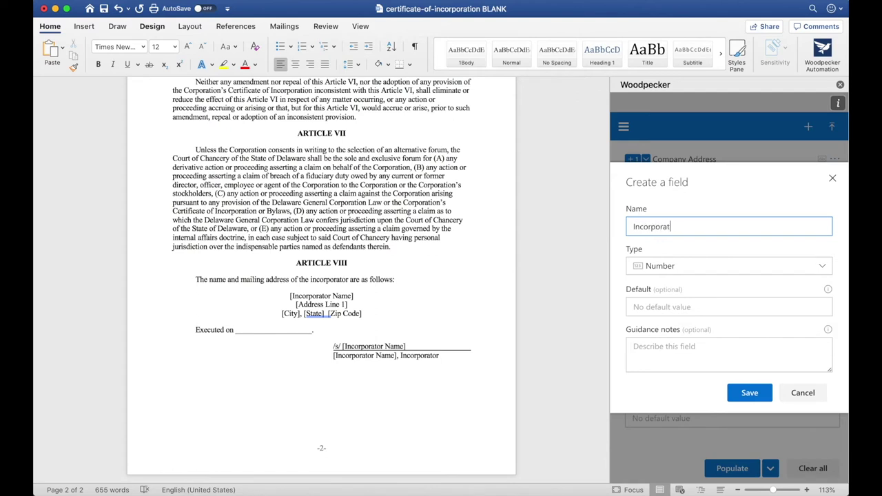
{"action": "type", "text": "or Name"}
{"action": "left_click", "coordinate": [730, 265]}
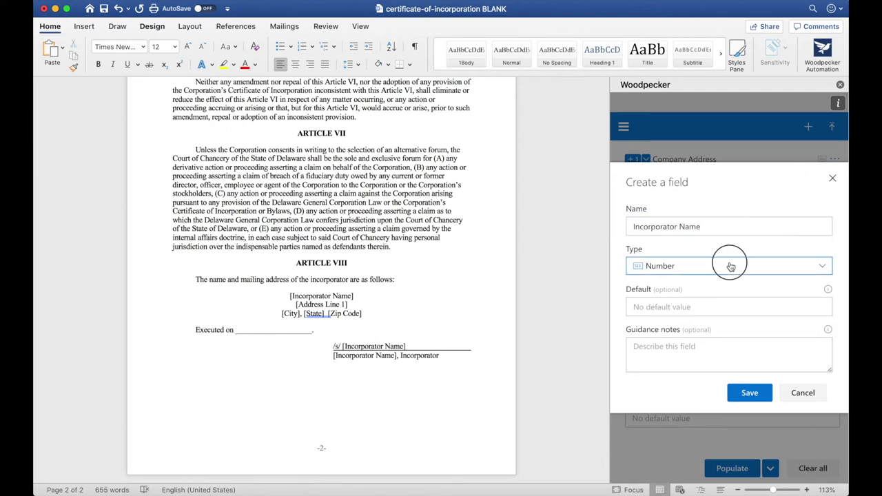
{"action": "left_click", "coordinate": [755, 110]}
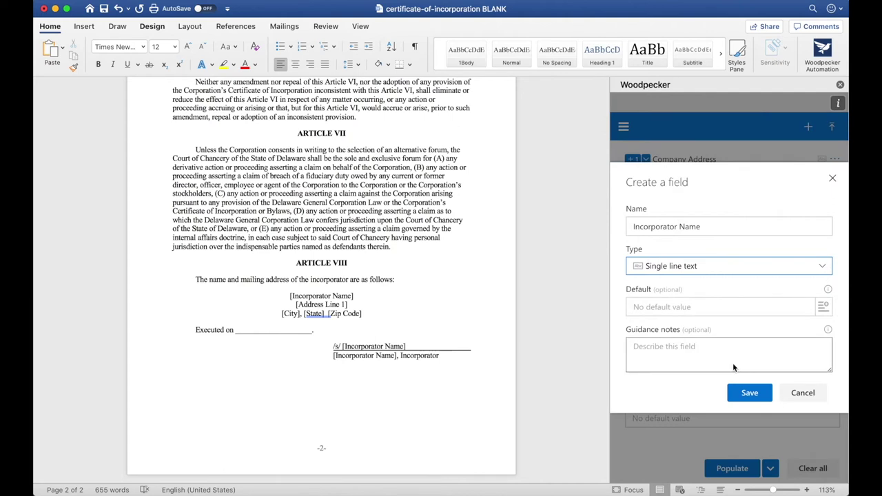
{"action": "left_click", "coordinate": [744, 393]}
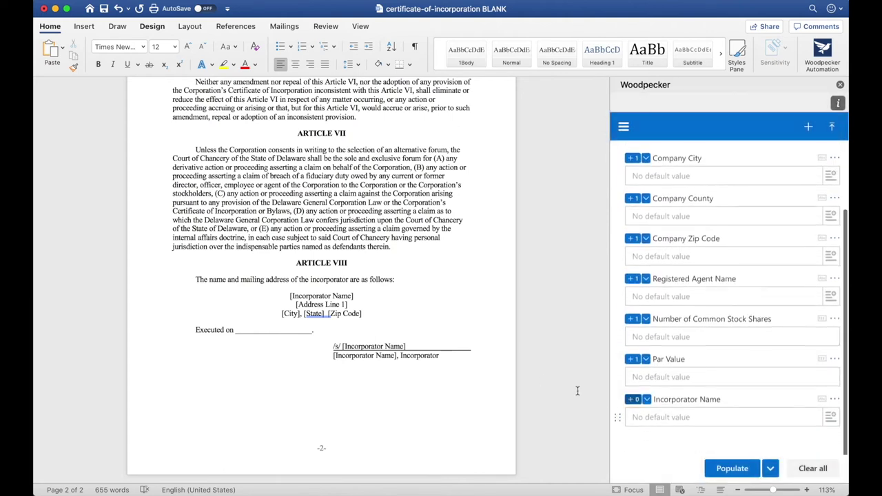
- Link Article VIII's [Incorporator Name] placeholder to the Incorporator Name field
{"action": "left_click_drag", "start_coordinate": [289, 295], "coordinate": [353, 295]}
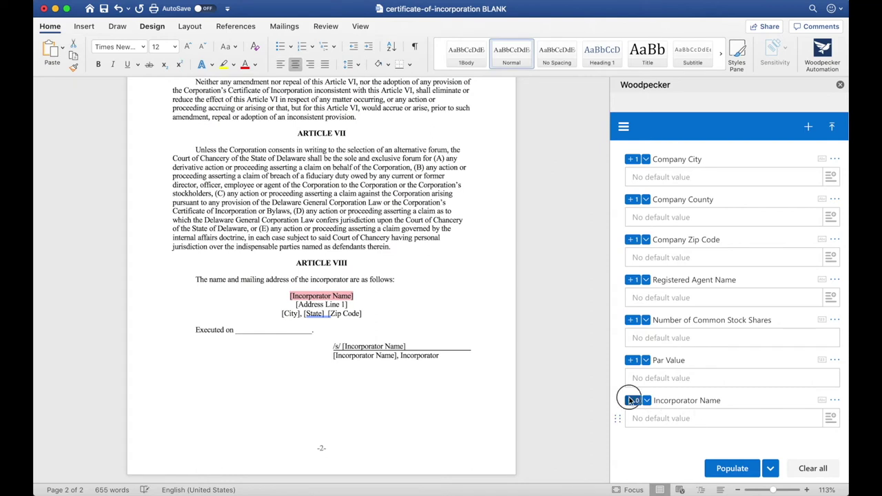
{"action": "left_click", "coordinate": [633, 401]}
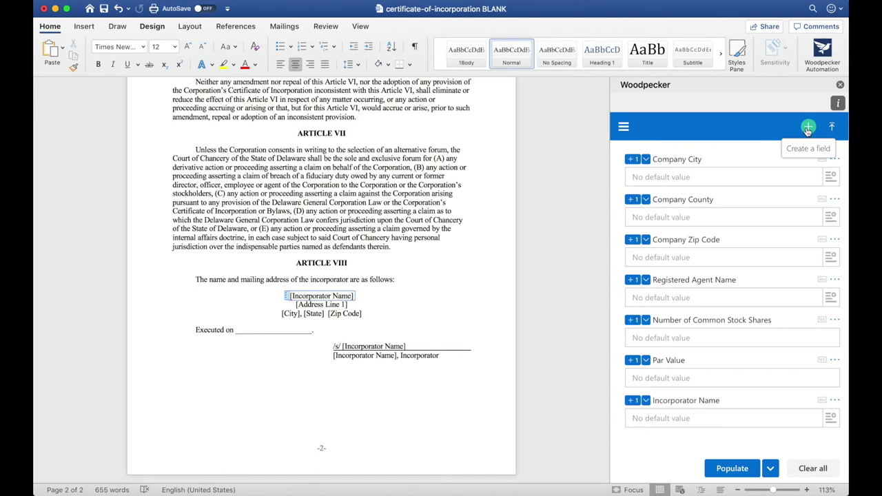
{"action": "left_click", "coordinate": [808, 129]}
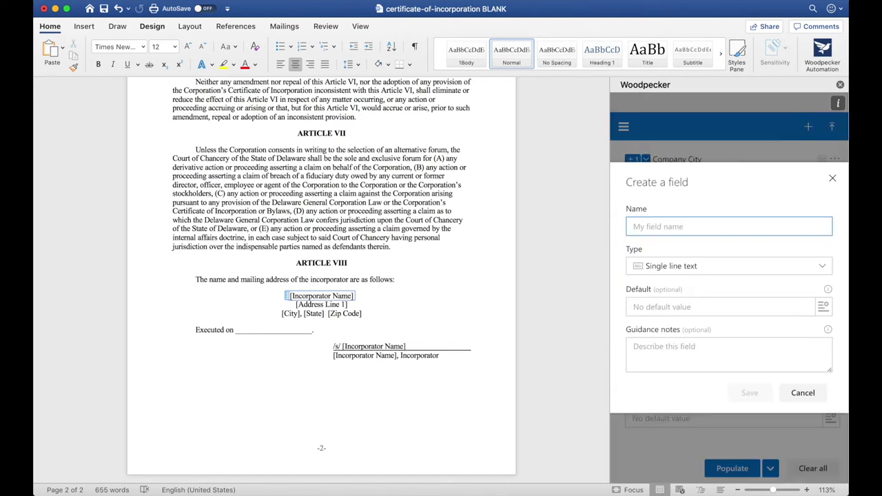
- Save an Incorporator Address field and bulk-insert it at every [Address Line 1]
{"action": "type", "text": "Incor"}
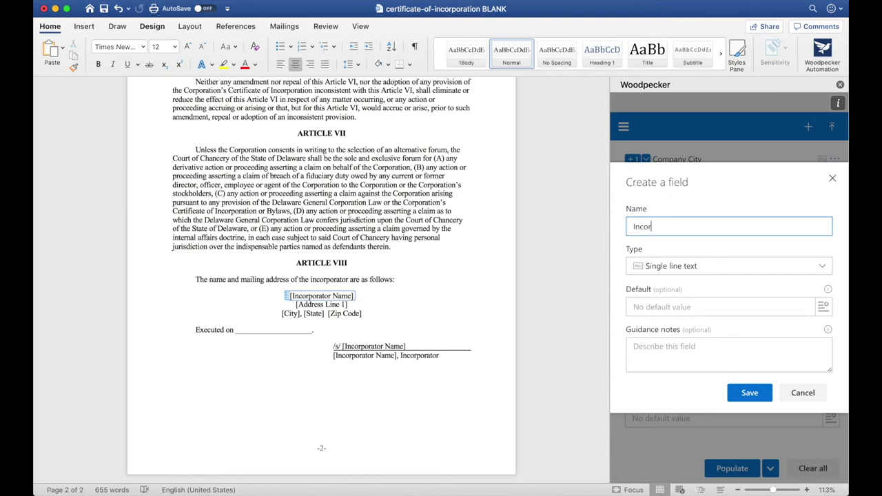
{"action": "type", "text": "porator Address"}
{"action": "left_click", "coordinate": [750, 393]}
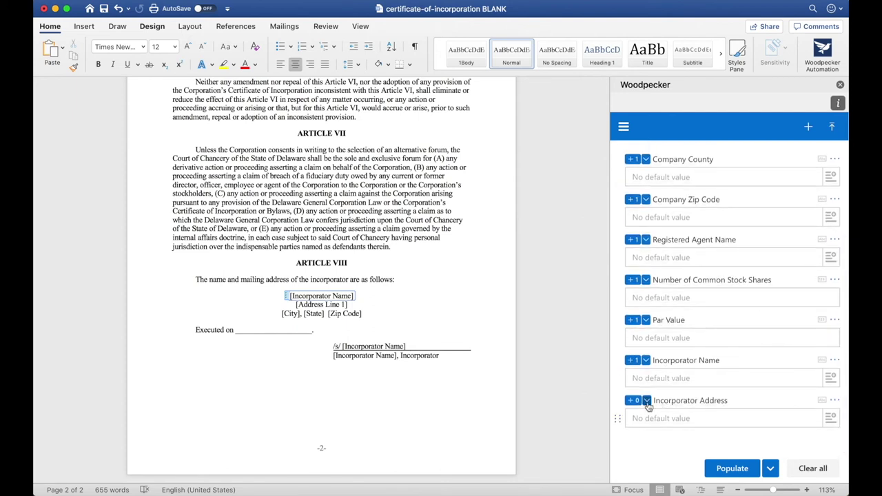
{"action": "left_click", "coordinate": [647, 401]}
{"action": "left_click", "coordinate": [662, 419]}
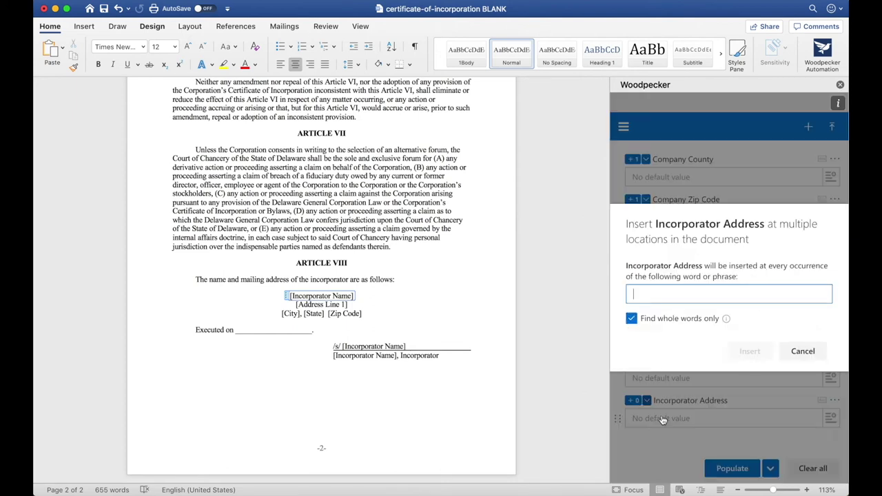
{"action": "type", "text": "[Add"}
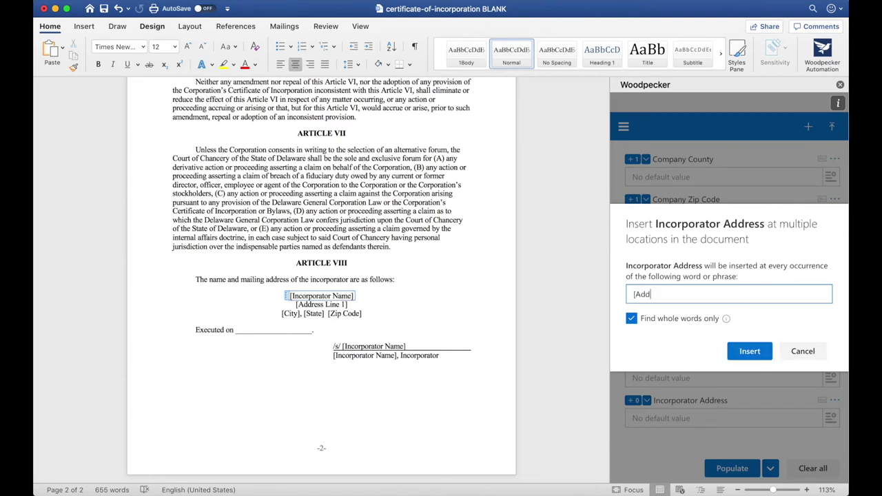
{"action": "type", "text": "ress Line 1]"}
{"action": "left_click", "coordinate": [750, 351]}
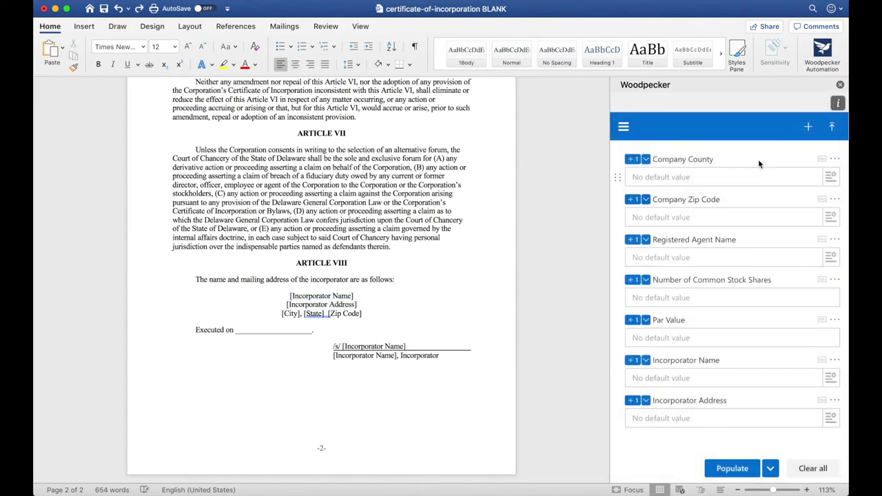
- Add a City field and bulk-insert it wherever [City] appears
{"action": "left_click", "coordinate": [808, 126]}
{"action": "type", "text": "Ci"}
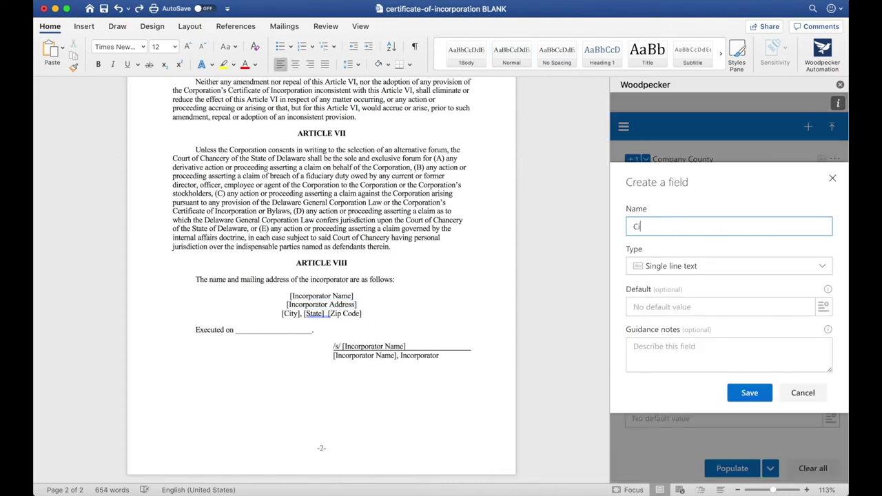
{"action": "type", "text": "ty"}
{"action": "left_click", "coordinate": [738, 393]}
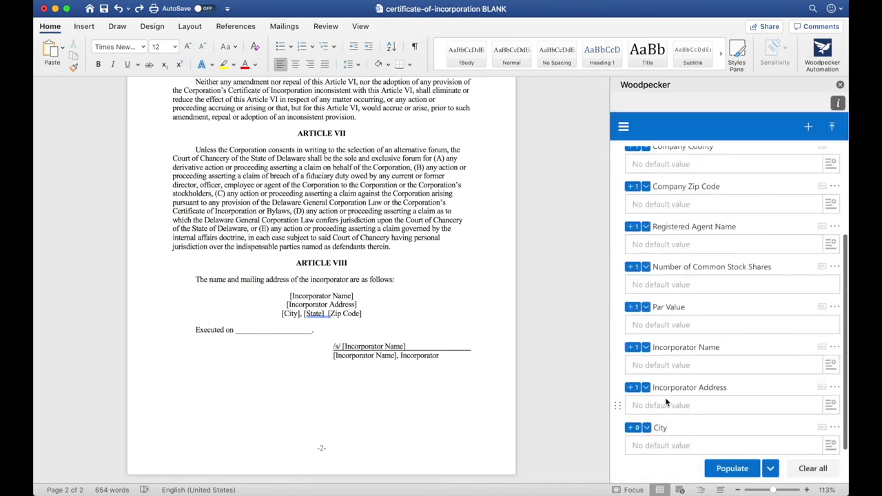
{"action": "left_click", "coordinate": [649, 403]}
{"action": "left_click", "coordinate": [668, 417]}
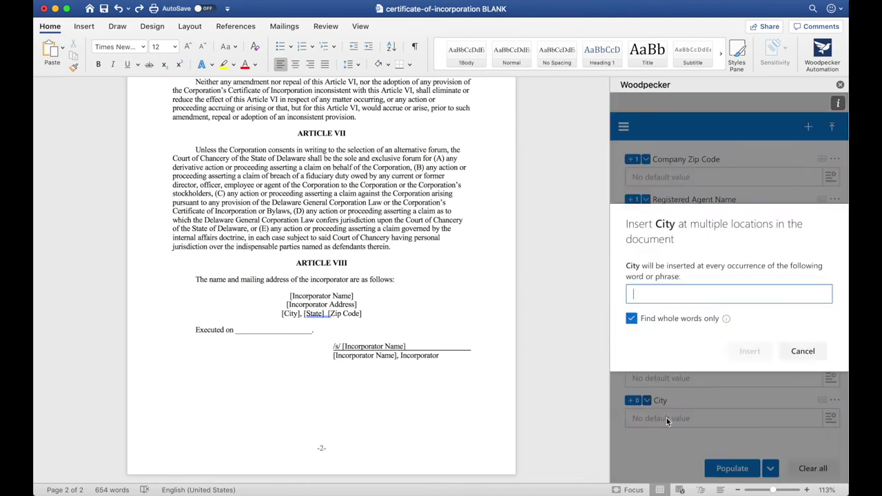
{"action": "type", "text": "[City"}
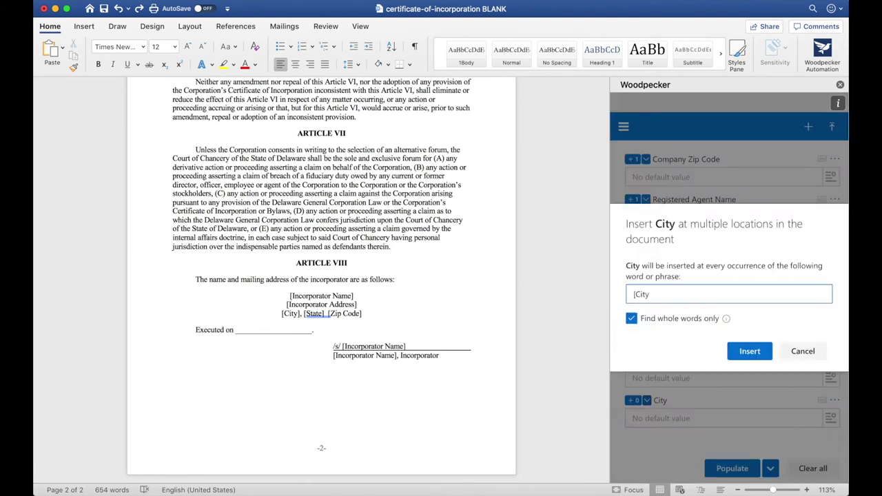
{"action": "left_click", "coordinate": [750, 352]}
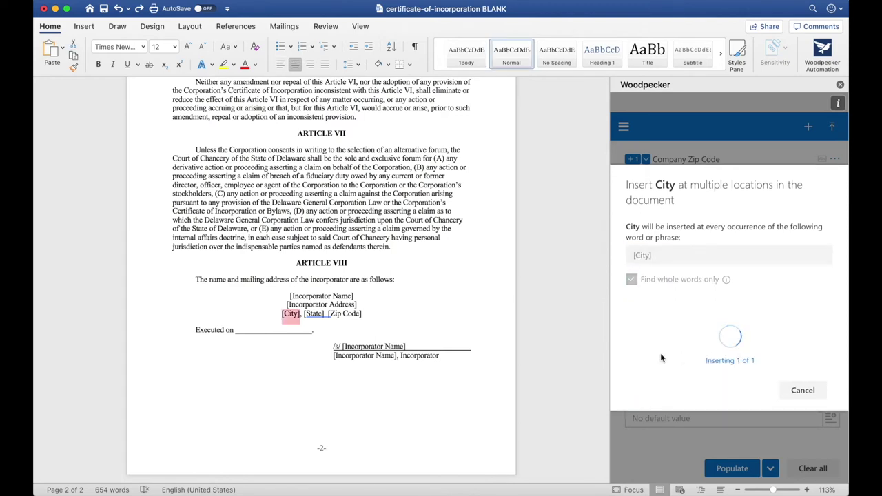
- Add a State field and bulk-insert it wherever [State] appears
{"action": "left_click", "coordinate": [809, 126]}
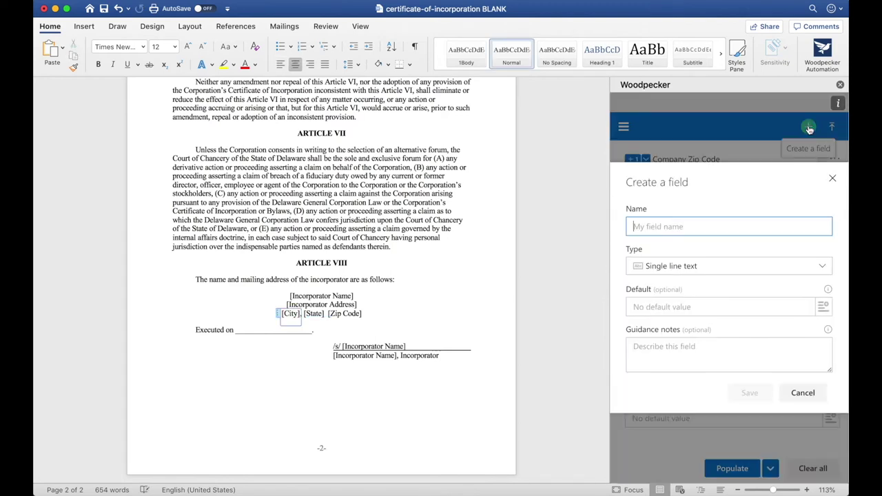
{"action": "type", "text": "State"}
{"action": "left_click", "coordinate": [752, 393]}
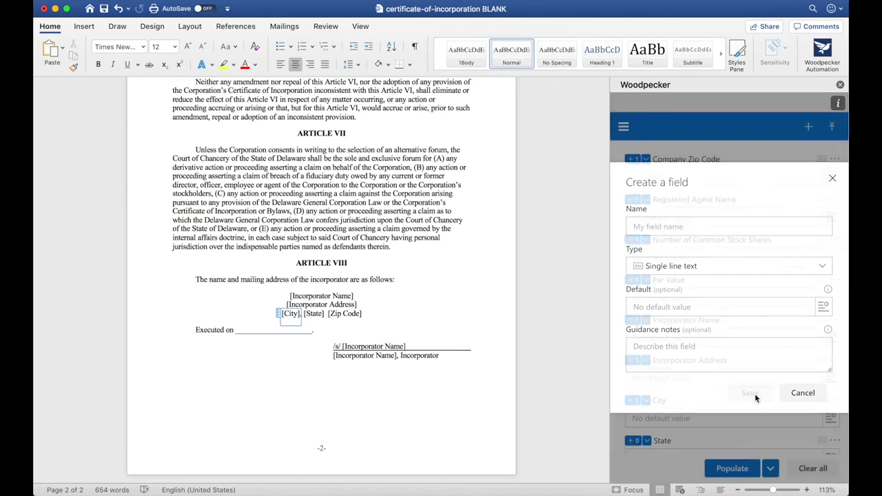
{"action": "left_click", "coordinate": [646, 400]}
{"action": "left_click", "coordinate": [667, 415]}
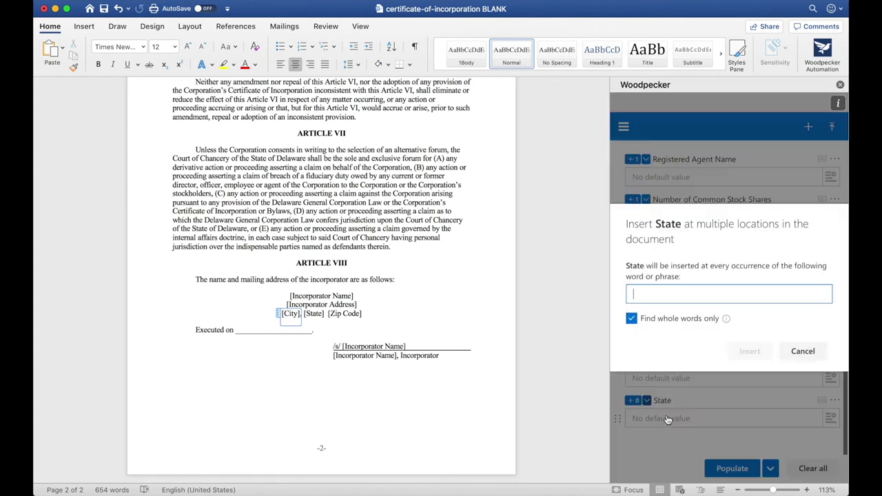
{"action": "type", "text": "[State]"}
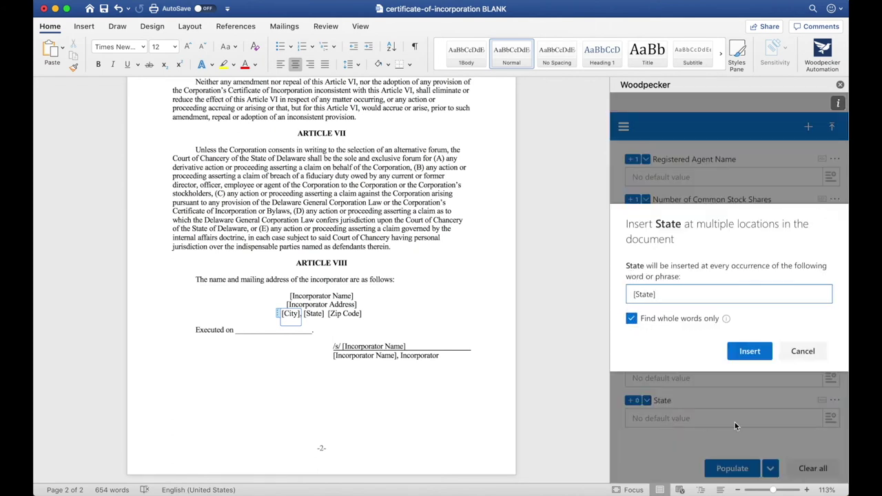
{"action": "left_click", "coordinate": [750, 351]}
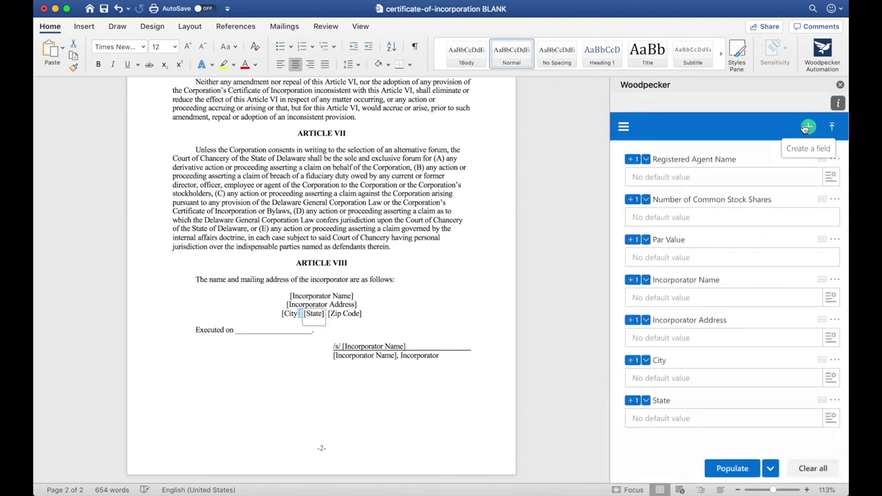
- Add a Zip Code field and bulk-insert it at every [Zip Code] occurrence
{"action": "left_click", "coordinate": [806, 127]}
{"action": "type", "text": "Zip"}
{"action": "key", "text": "BackSpace"}
{"action": "key", "text": "BackSpace"}
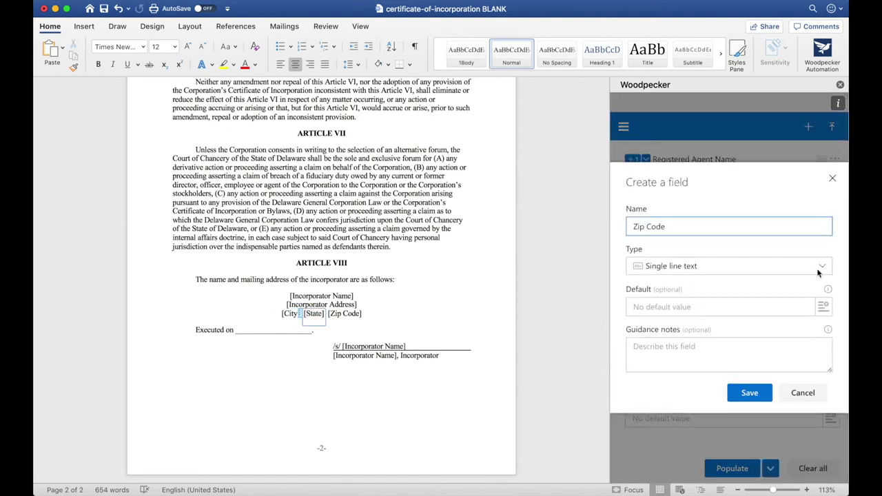
{"action": "left_click", "coordinate": [759, 397]}
{"action": "left_click", "coordinate": [647, 407]}
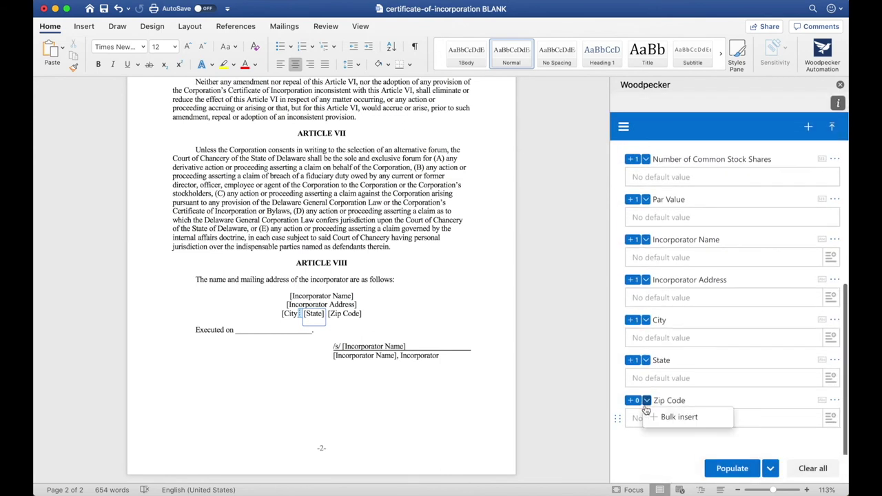
{"action": "left_click", "coordinate": [666, 418]}
{"action": "type", "text": "[Zip code"}
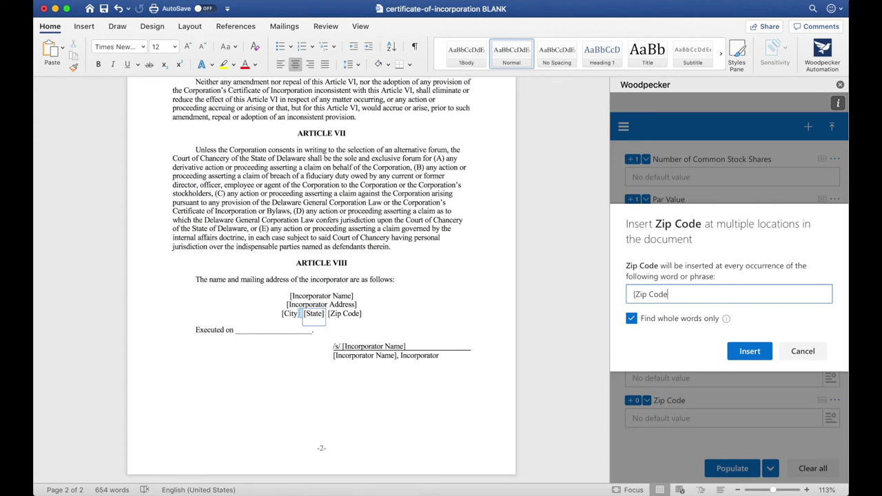
{"action": "left_click", "coordinate": [748, 352]}
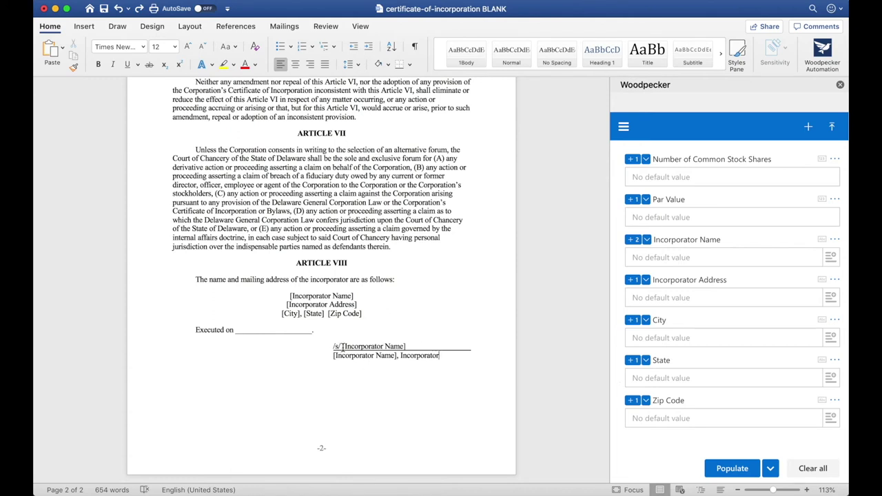
- Link the [Incorporator Name] placeholders on both signature lines to the Incorporator Name field
{"action": "left_click_drag", "start_coordinate": [342, 350], "coordinate": [407, 350]}
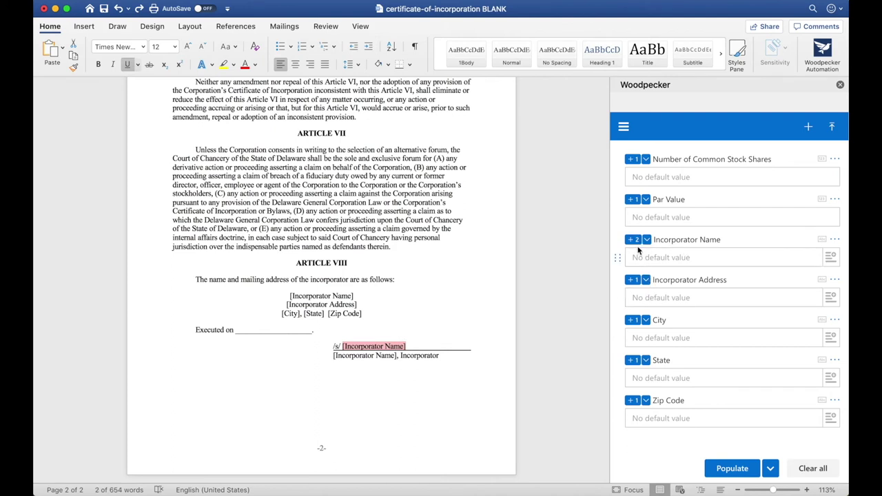
{"action": "left_click", "coordinate": [633, 240]}
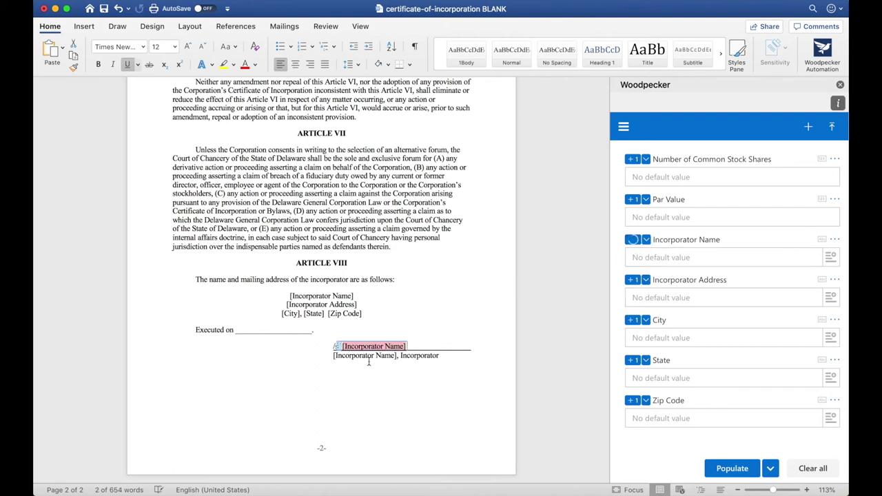
{"action": "left_click_drag", "start_coordinate": [334, 356], "coordinate": [397, 356]}
{"action": "left_click", "coordinate": [634, 239]}
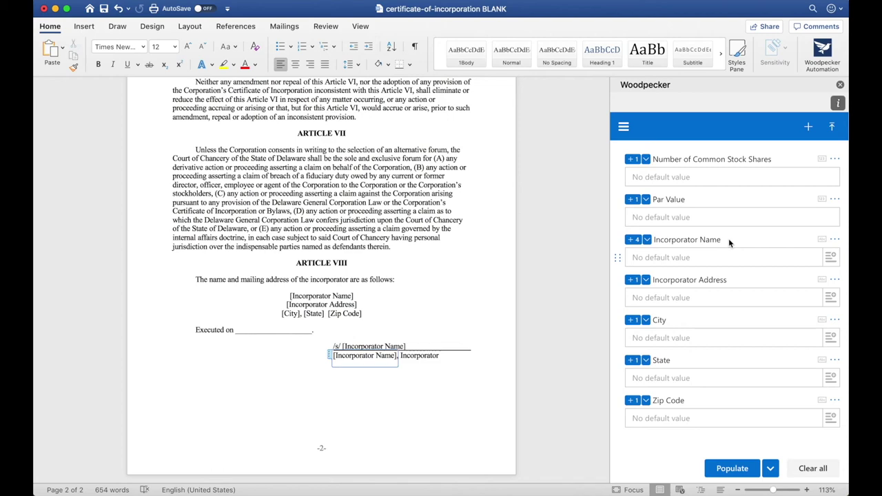
{"action": "scroll", "coordinate": [451, 308], "scroll_direction": "up", "scroll_amount": 15}
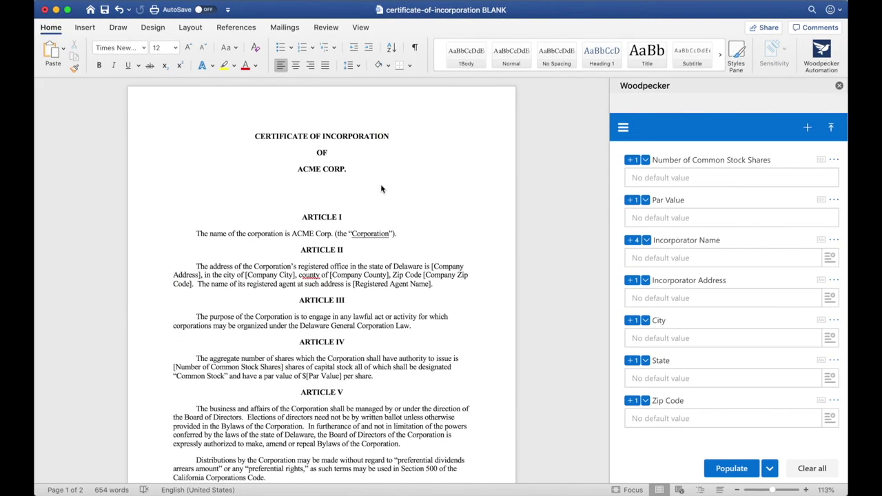
- Save As 'certificate-of-incorporation master', replacing BLANK in the file name with master
{"action": "left_click", "coordinate": [105, 9]}
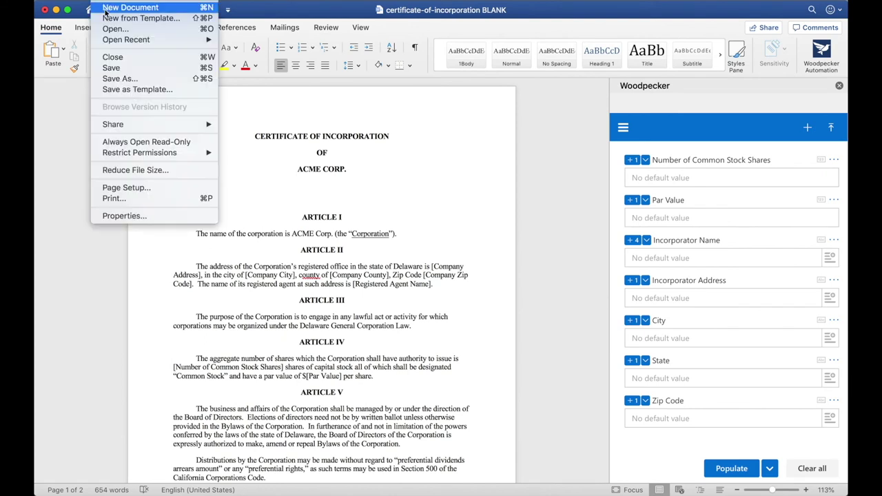
{"action": "left_click", "coordinate": [121, 79]}
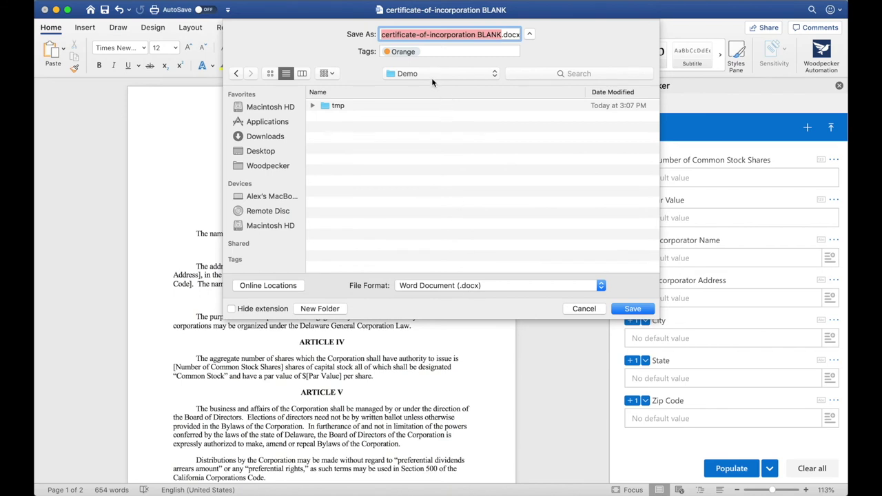
{"action": "double_click", "coordinate": [485, 35]}
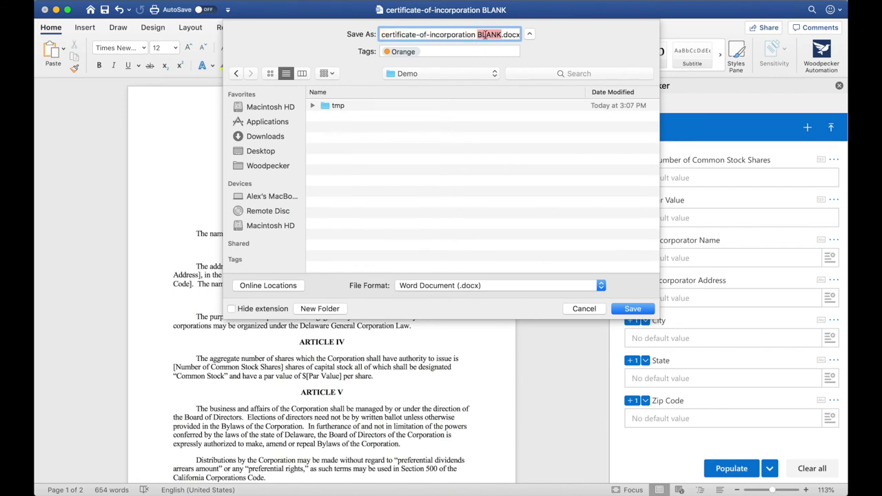
{"action": "type", "text": "master"}
{"action": "key", "text": "Return"}
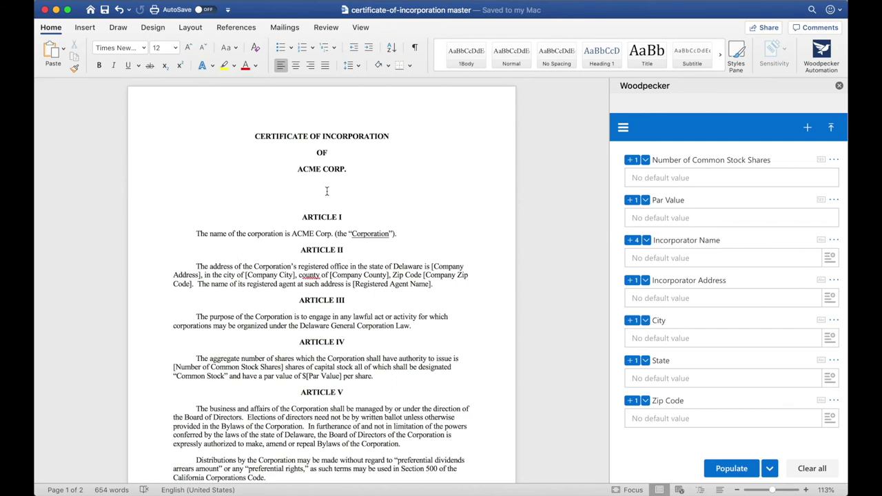
{"action": "left_click", "coordinate": [626, 128]}
- Add the current certificate to the Woodpecker Collection and go back to the field list
{"action": "left_click", "coordinate": [639, 153]}
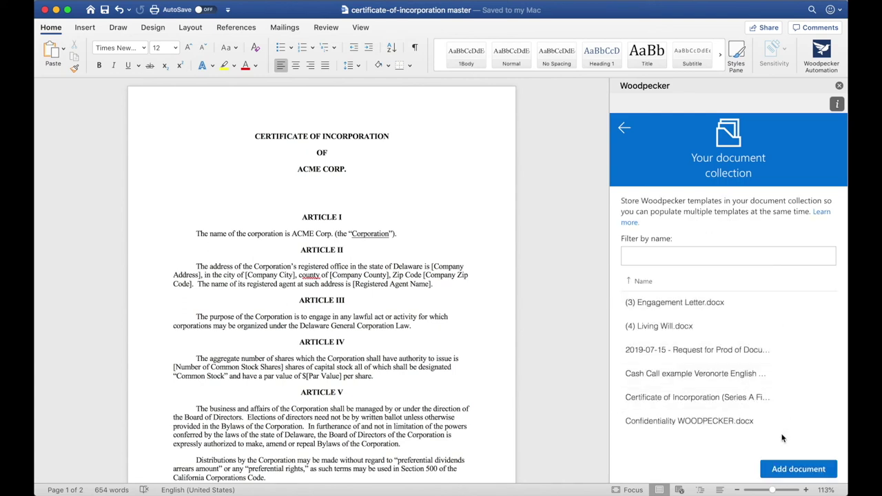
{"action": "left_click", "coordinate": [781, 471]}
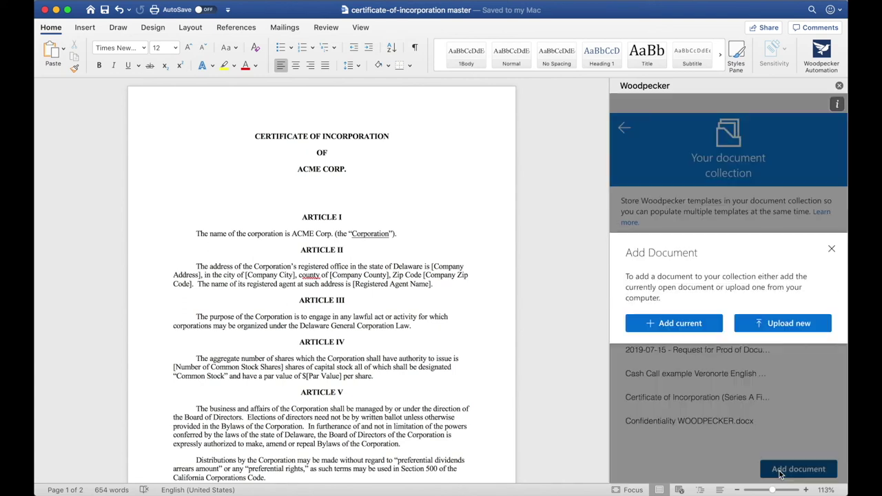
{"action": "left_click", "coordinate": [712, 328]}
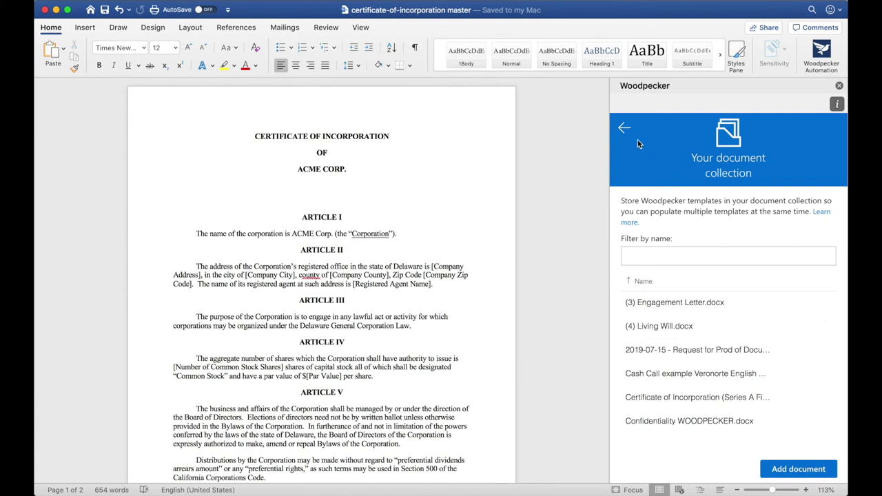
{"action": "left_click", "coordinate": [625, 128]}
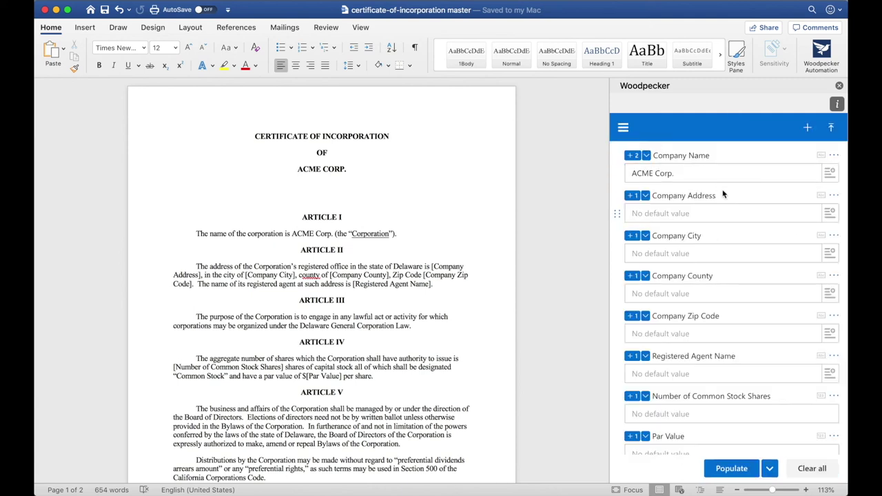
- Enter '123 Minain St.' as the Company Address and choose Populate multiple
{"action": "left_click", "coordinate": [724, 213]}
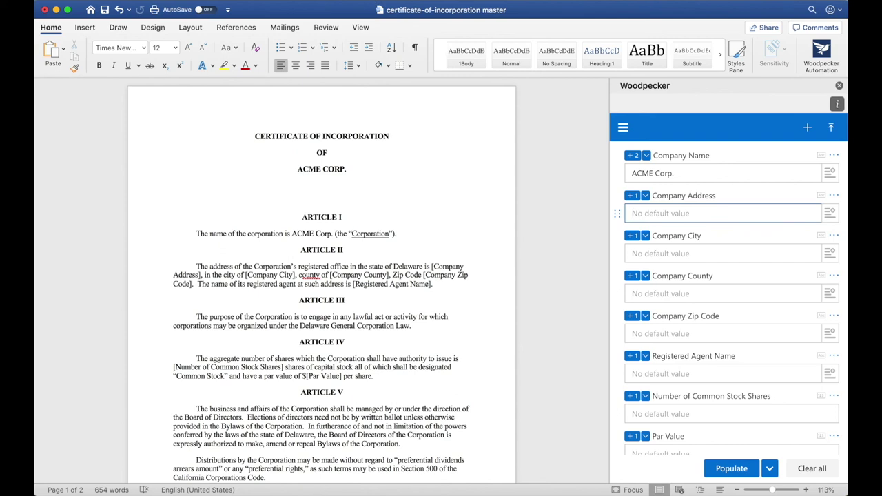
{"action": "type", "text": "123 Min"}
{"action": "type", "text": "ain St."}
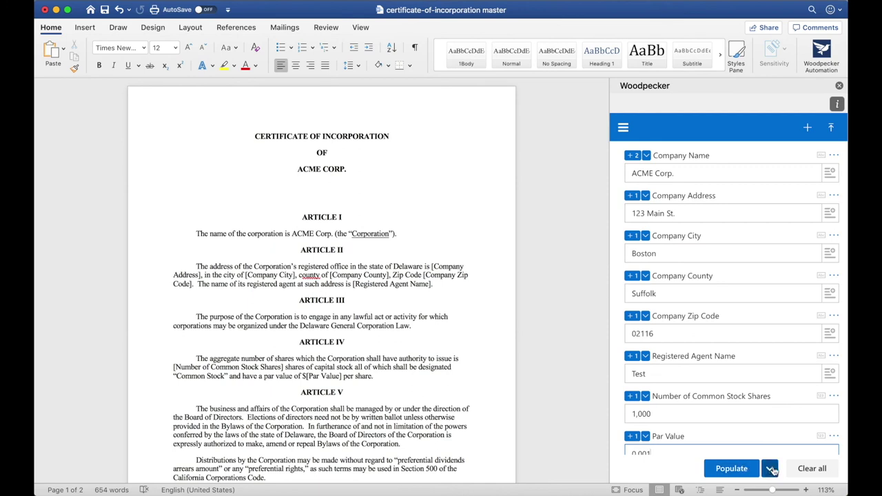
{"action": "left_click", "coordinate": [770, 468]}
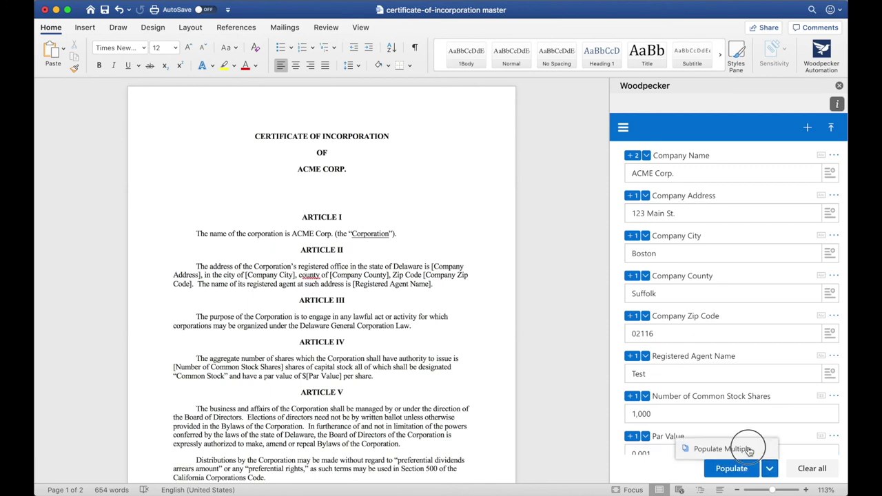
{"action": "left_click", "coordinate": [749, 448]}
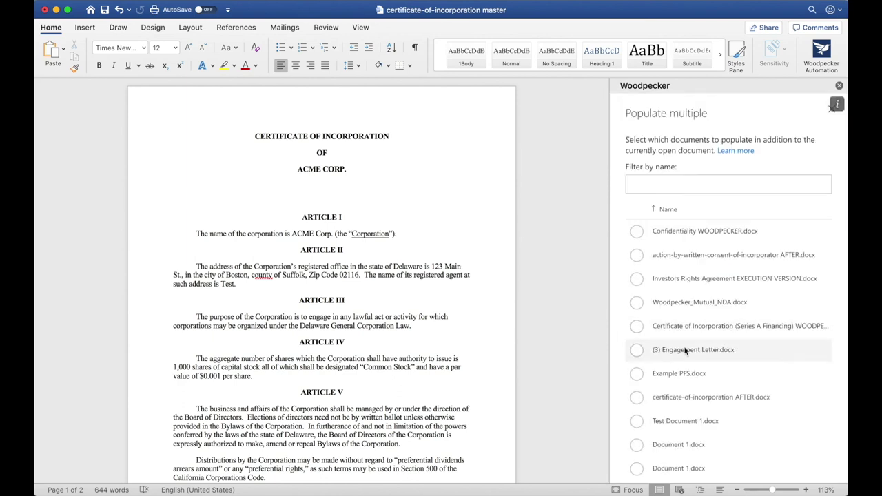
- Populate Engagement Letter.docx and Woodpecker_Mutual_NDA.docx, then close the confirmation
{"action": "left_click", "coordinate": [638, 351]}
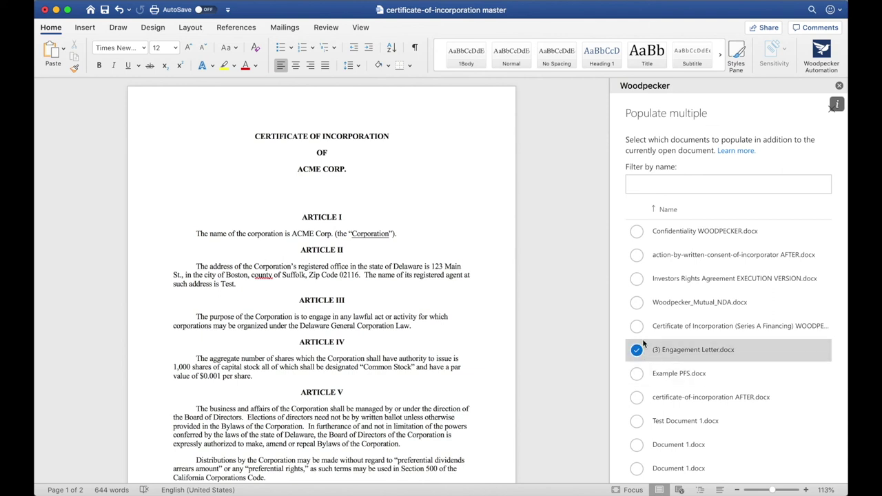
{"action": "left_click", "coordinate": [638, 306]}
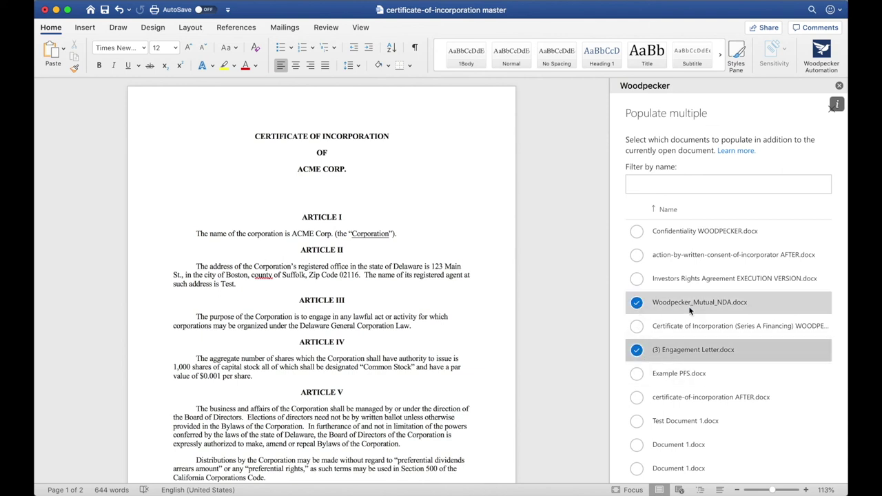
{"action": "scroll", "coordinate": [689, 308], "scroll_direction": "down", "scroll_amount": 5}
{"action": "left_click", "coordinate": [738, 464]}
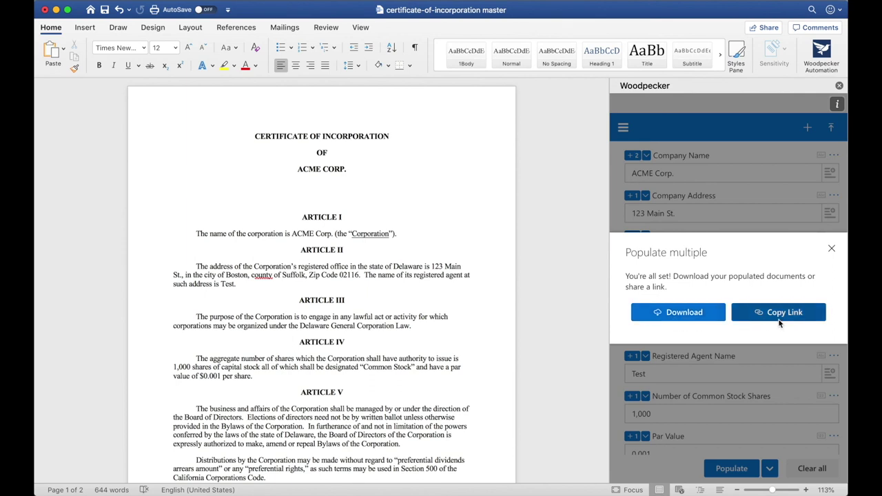
{"action": "left_click", "coordinate": [832, 250]}
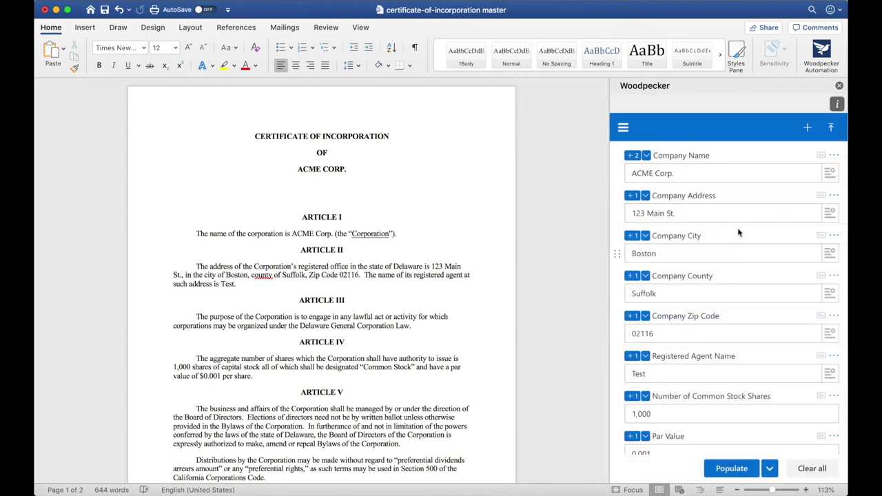
- Open the Woodpecker hamburger menu to show Clause Library, Collection, Templates, Help and Settings
{"action": "left_click", "coordinate": [624, 129]}
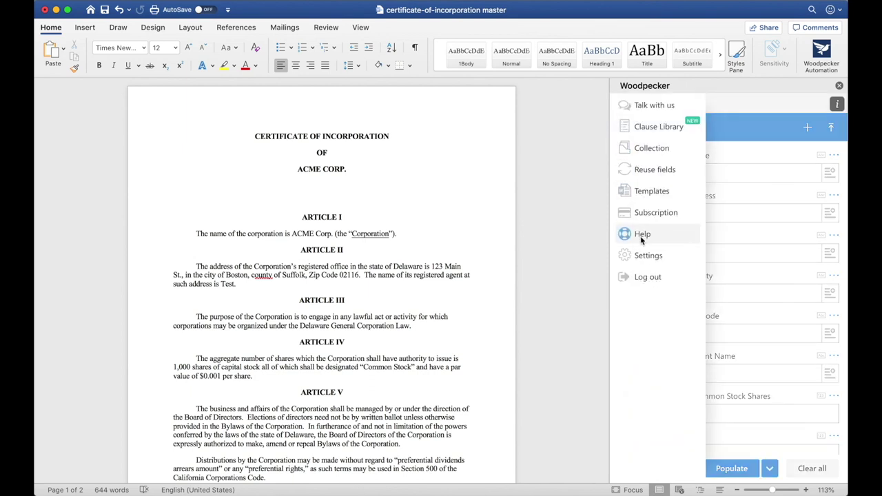